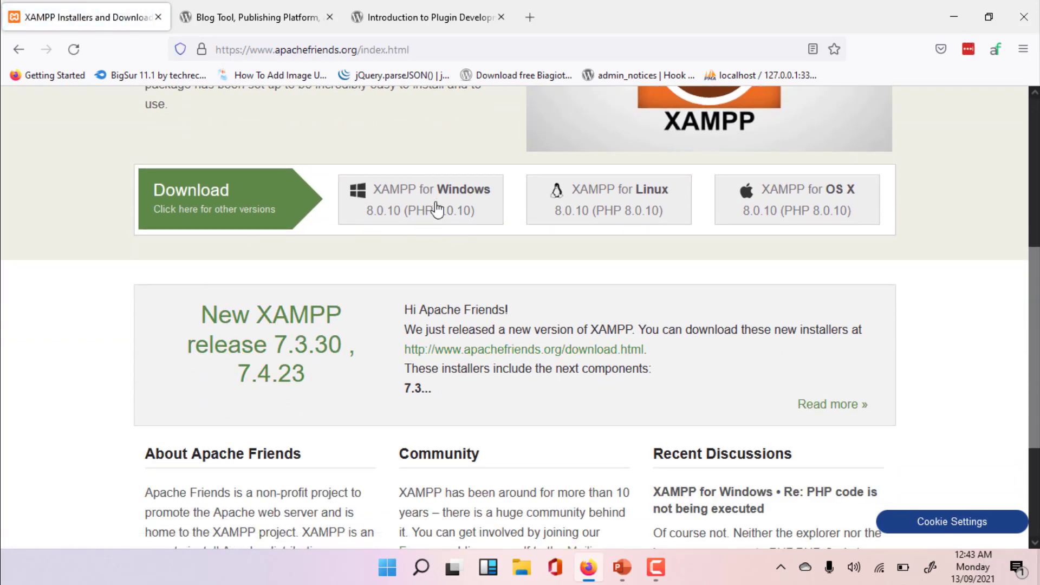
{"action": "left_click", "coordinate": [461, 221]}
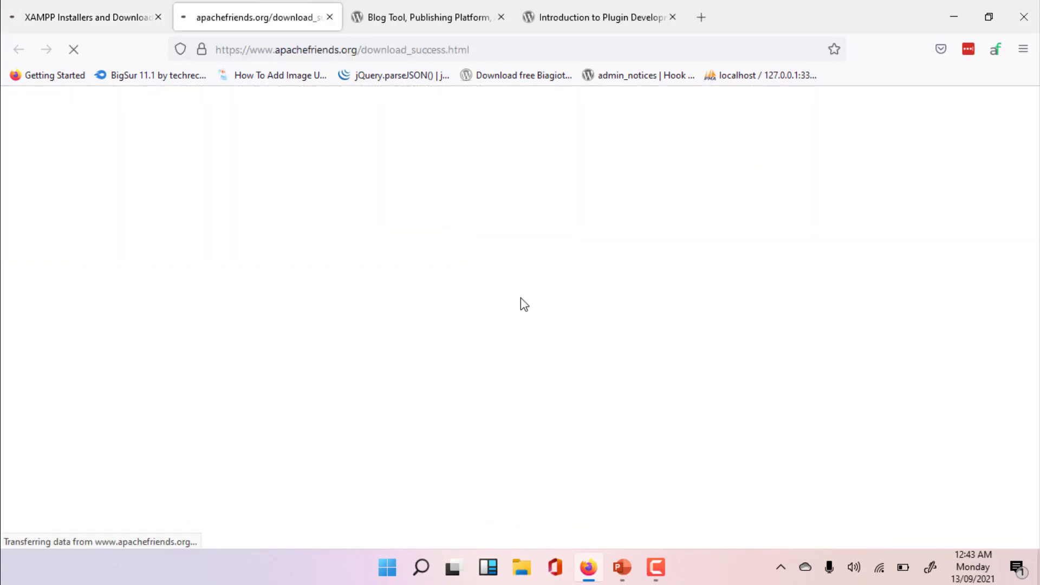
{"action": "scroll", "coordinate": [520, 314], "scroll_direction": "down", "scroll_amount": 6}
{"action": "scroll", "coordinate": [538, 337], "scroll_direction": "down", "scroll_amount": 4}
{"action": "scroll", "coordinate": [542, 352], "scroll_direction": "up", "scroll_amount": 6}
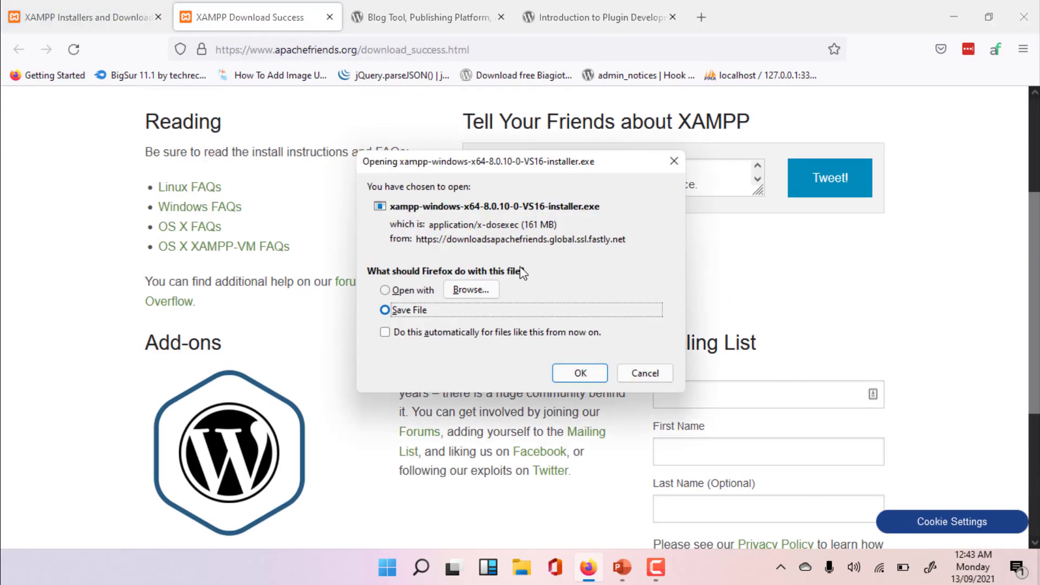
{"action": "left_click", "coordinate": [634, 374]}
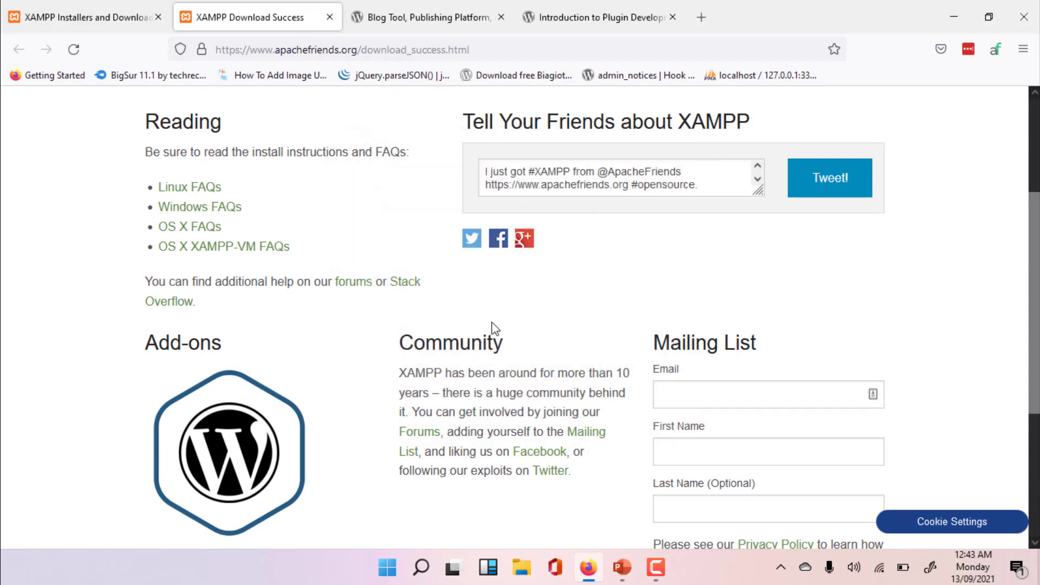
{"action": "scroll", "coordinate": [492, 329], "scroll_direction": "up", "scroll_amount": 4}
{"action": "key", "text": "ctrl+w"}
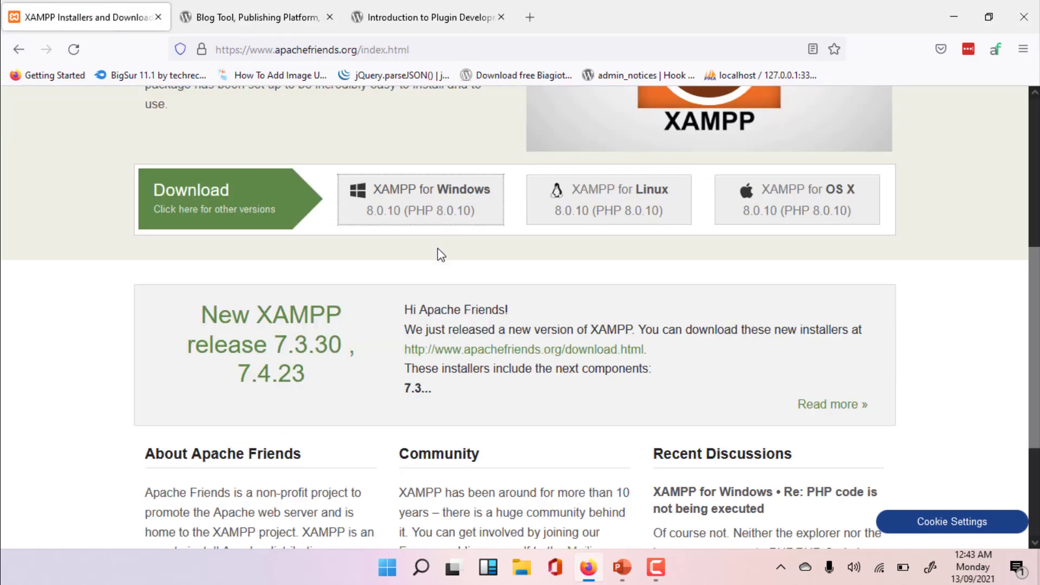
{"action": "scroll", "coordinate": [482, 360], "scroll_direction": "up", "scroll_amount": 5}
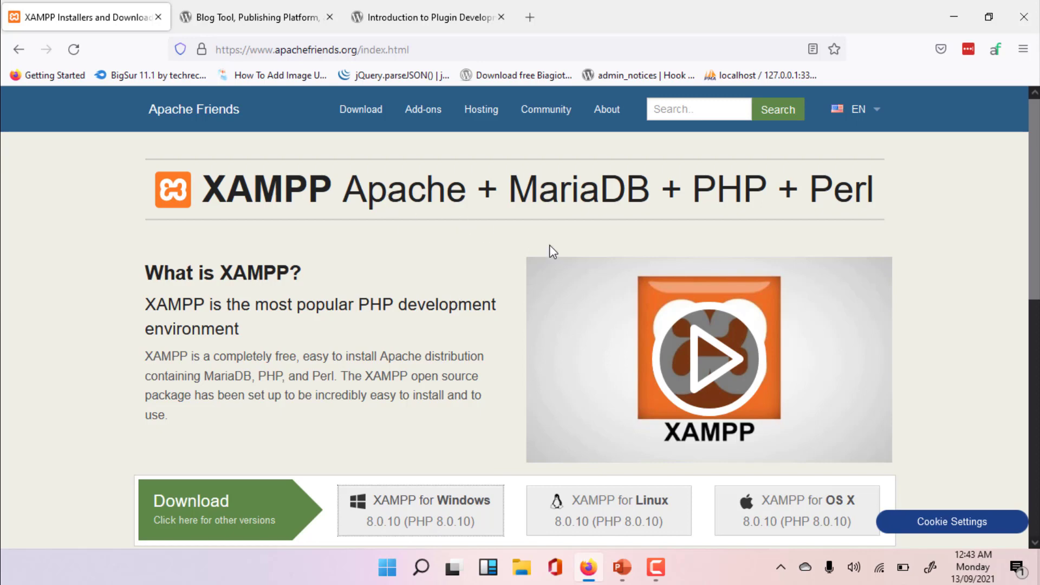
{"action": "double_click", "coordinate": [430, 377]}
{"action": "left_click", "coordinate": [443, 433]}
- Search Windows for the XAMPP Control Panel and run it as administrator
{"action": "left_click", "coordinate": [421, 567]}
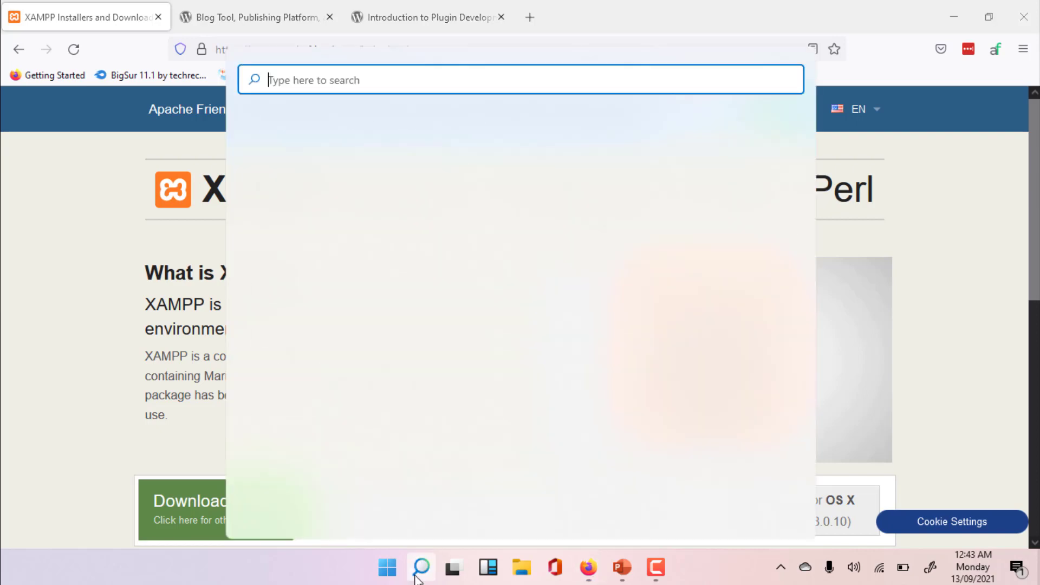
{"action": "type", "text": "Xa"}
{"action": "right_click", "coordinate": [324, 201]}
{"action": "left_click", "coordinate": [665, 261]}
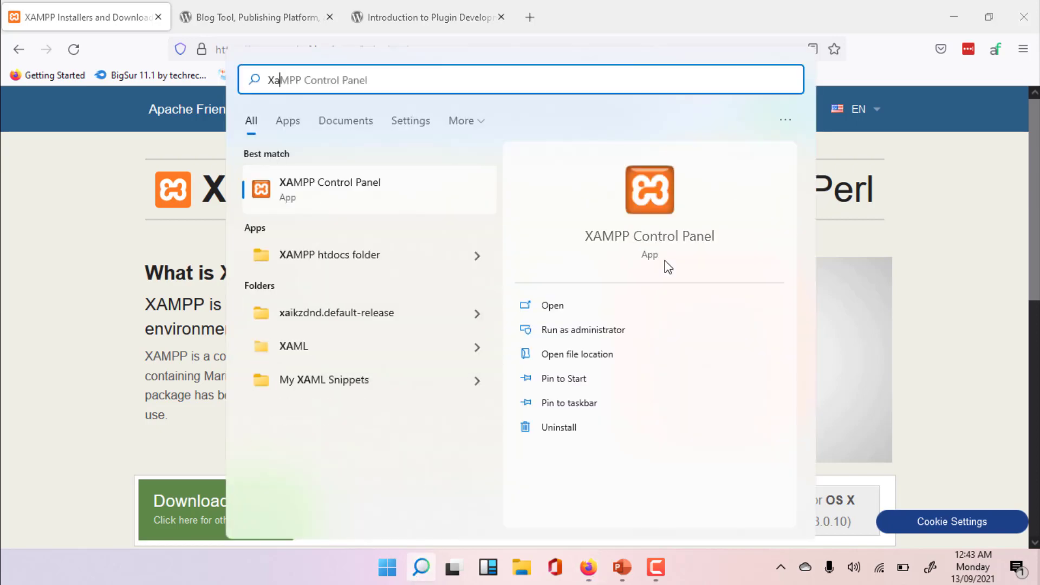
{"action": "left_click", "coordinate": [578, 334]}
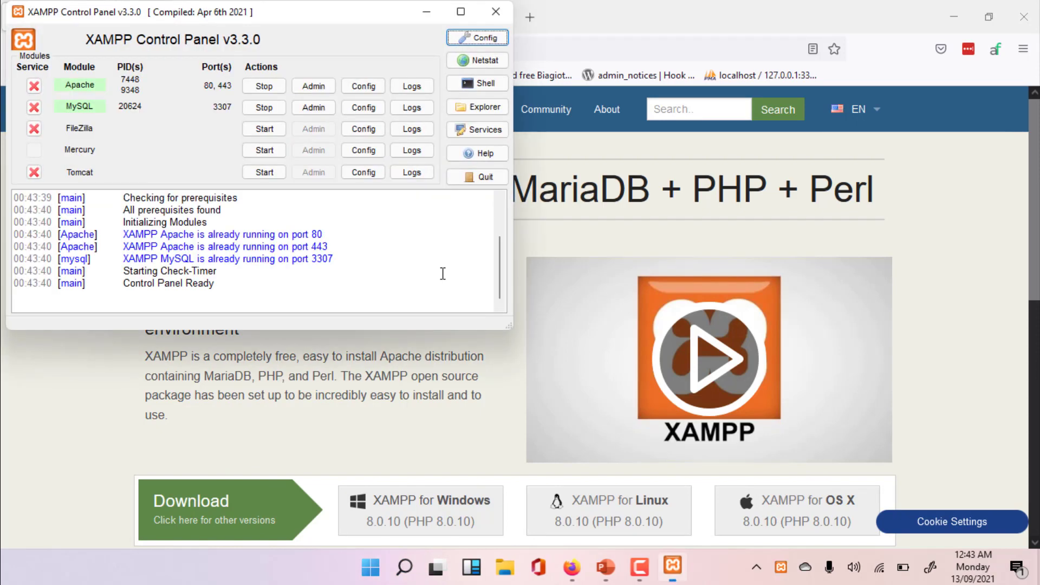
- Stop and restart the Apache and MySQL modules, and close the XAMPP Control Panel
{"action": "left_click", "coordinate": [266, 87]}
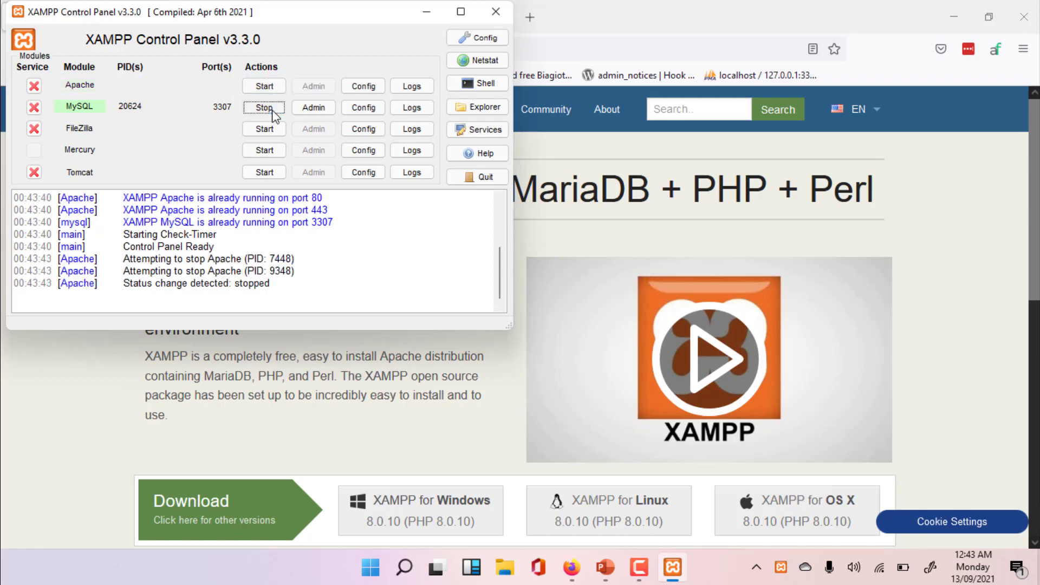
{"action": "left_click", "coordinate": [264, 107]}
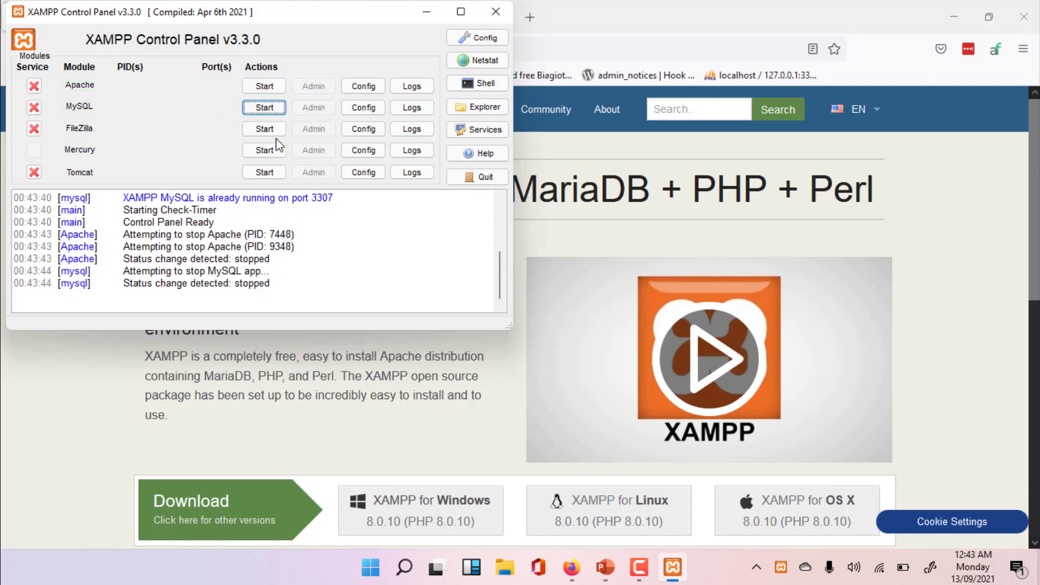
{"action": "left_click", "coordinate": [281, 87]}
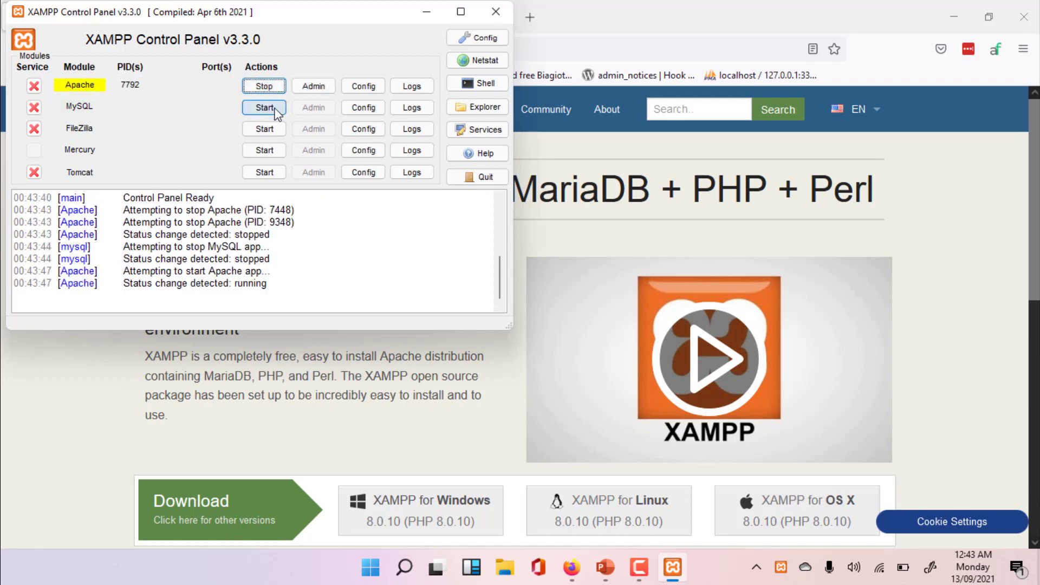
{"action": "left_click", "coordinate": [264, 107]}
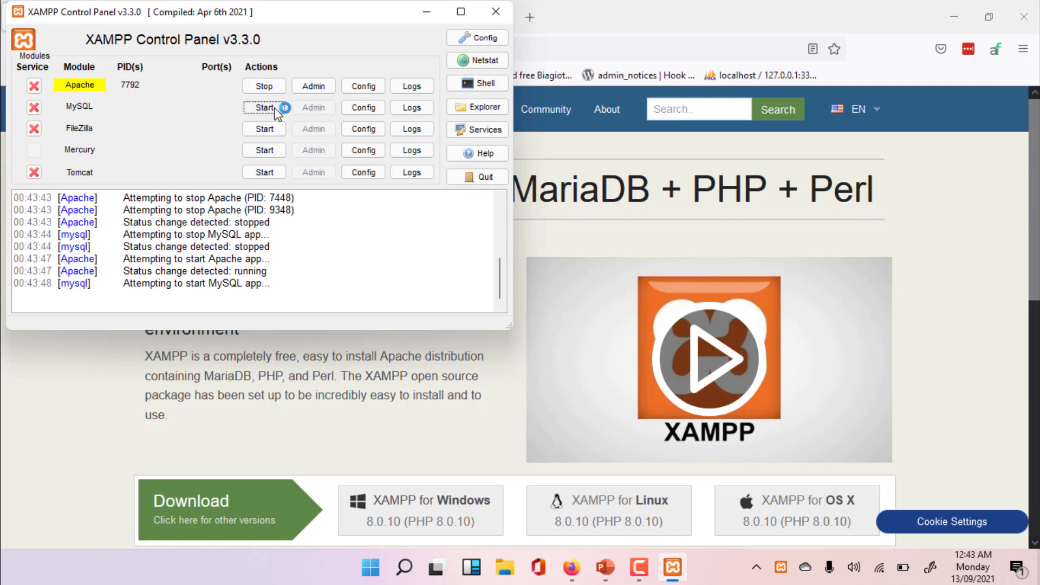
{"action": "left_click", "coordinate": [495, 12]}
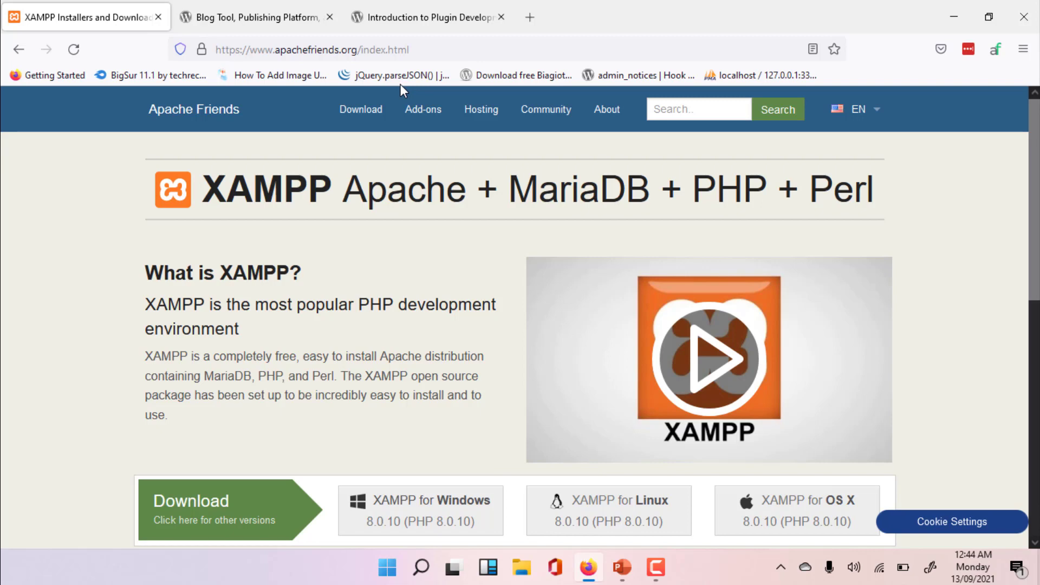
- Open the WordPress.org download page and locate the WordPress 5.8.1 download
{"action": "left_click", "coordinate": [258, 17]}
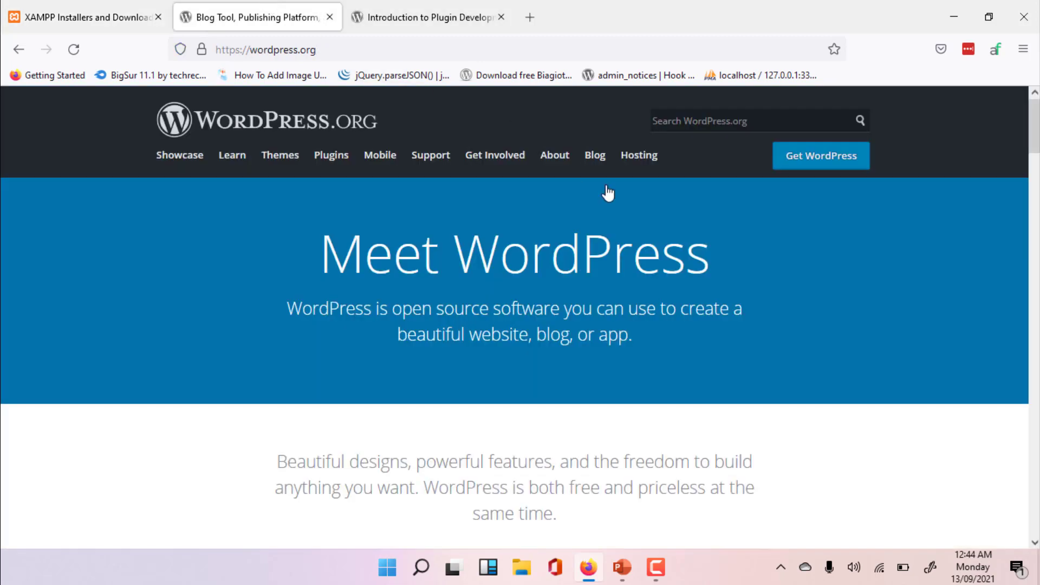
{"action": "scroll", "coordinate": [906, 358], "scroll_direction": "down", "scroll_amount": 2}
{"action": "scroll", "coordinate": [902, 352], "scroll_direction": "up", "scroll_amount": 2}
{"action": "left_click", "coordinate": [787, 166]}
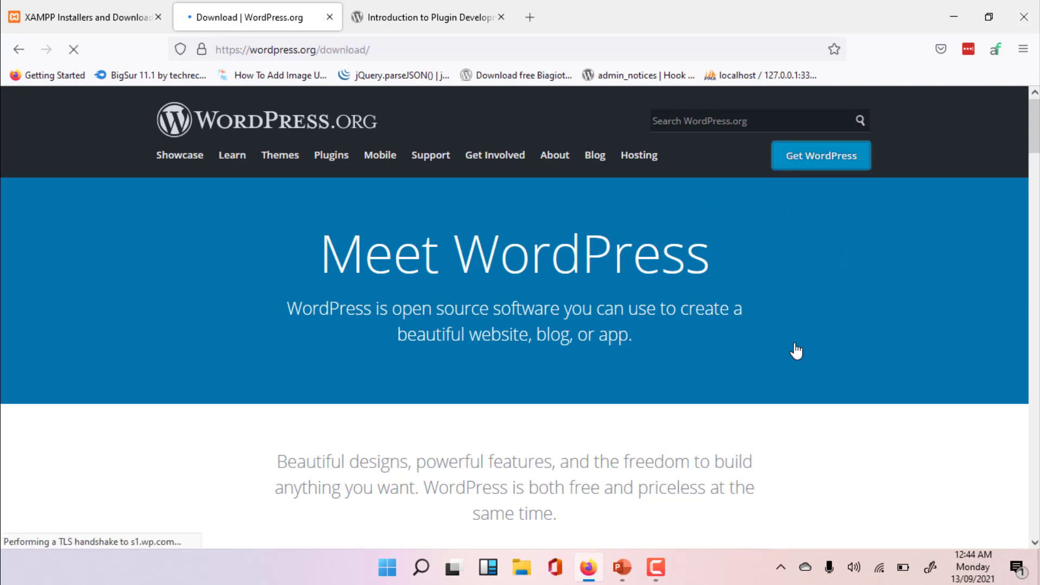
{"action": "scroll", "coordinate": [800, 376], "scroll_direction": "down", "scroll_amount": 8}
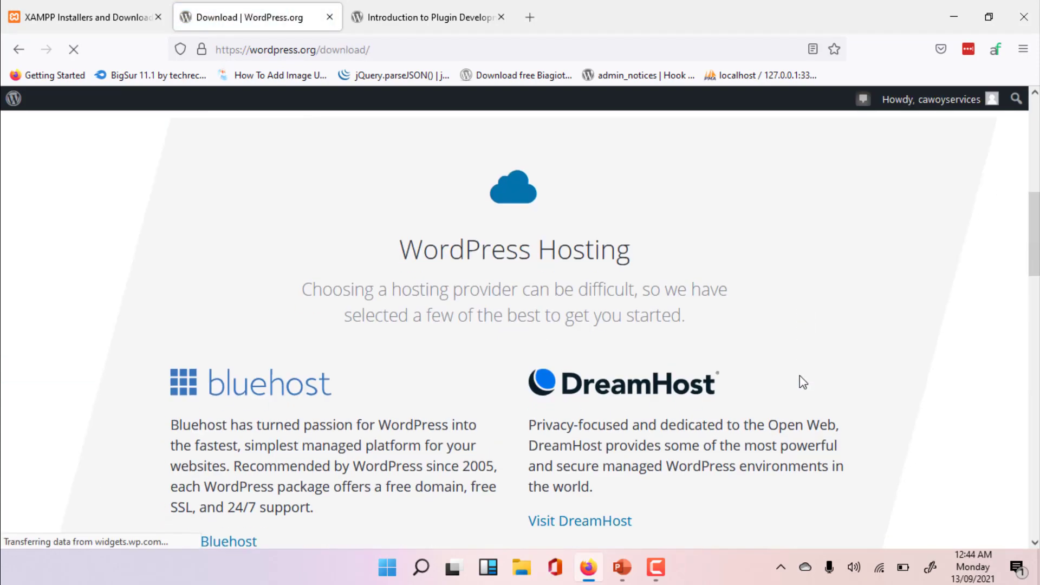
{"action": "scroll", "coordinate": [800, 375], "scroll_direction": "down", "scroll_amount": 10}
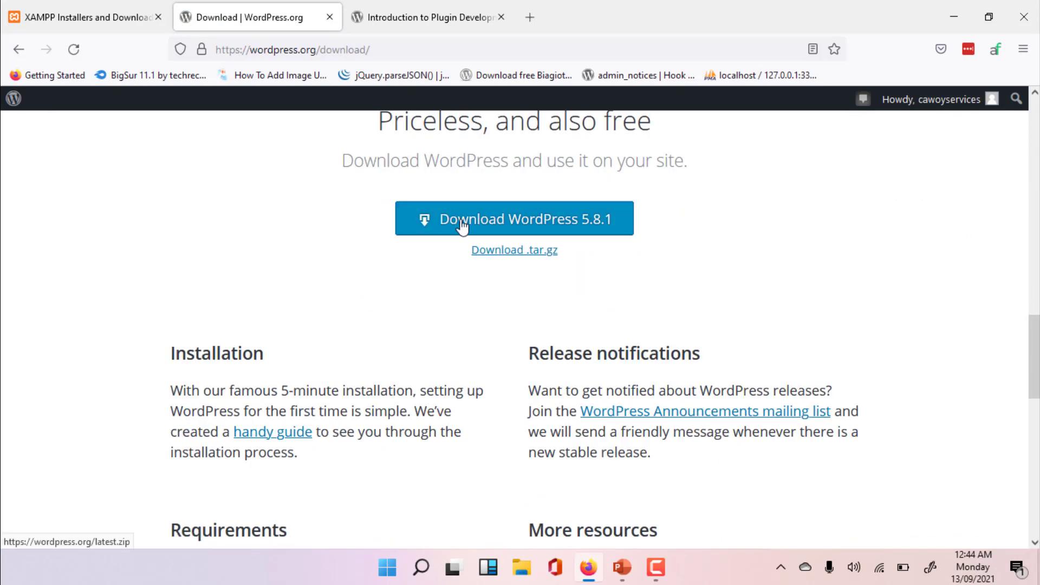
{"action": "scroll", "coordinate": [502, 225], "scroll_direction": "up", "scroll_amount": 2}
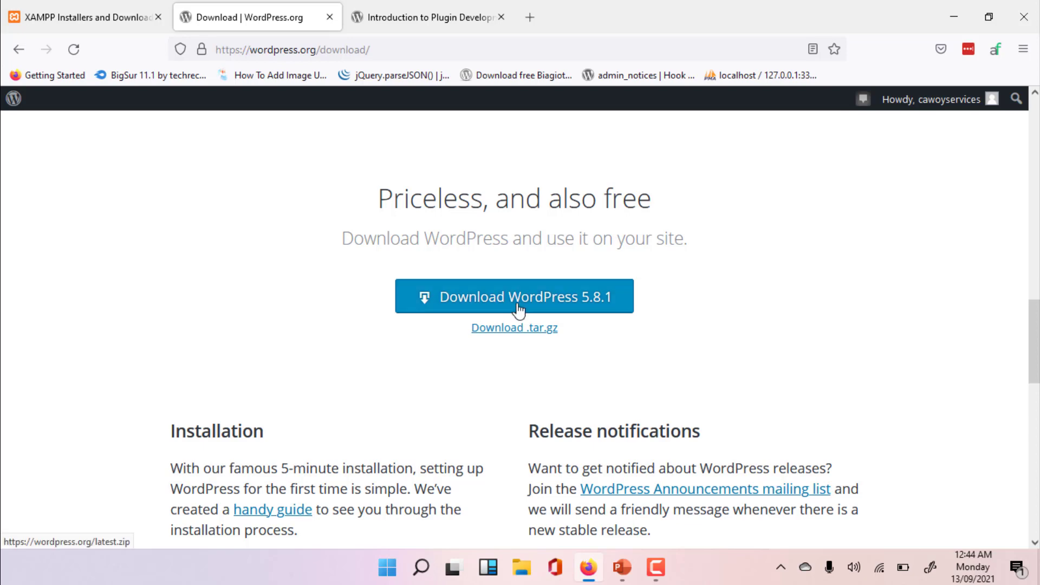
{"action": "left_click", "coordinate": [560, 302]}
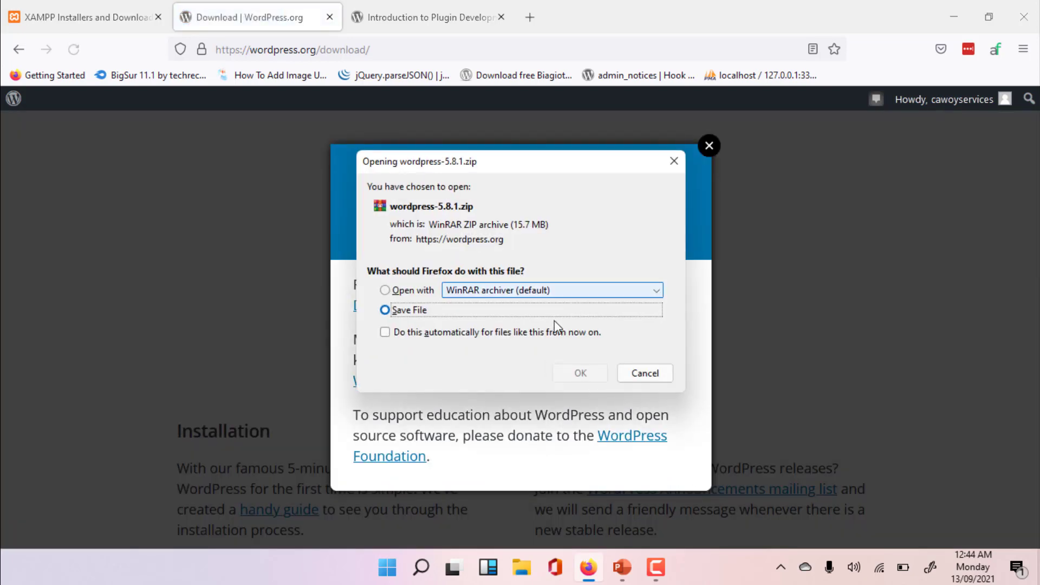
{"action": "left_click", "coordinate": [657, 374]}
{"action": "left_click", "coordinate": [708, 146]}
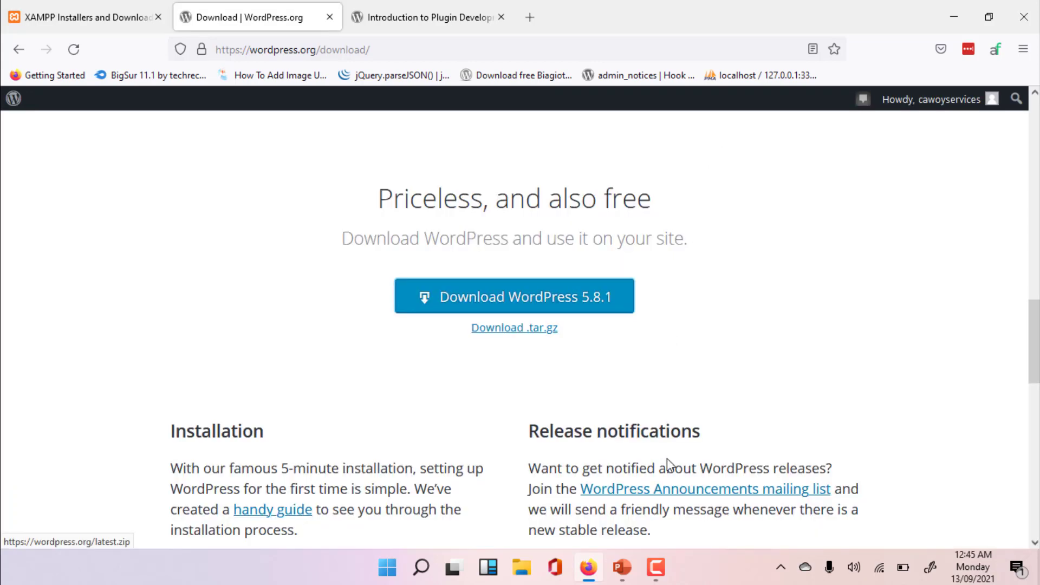
{"action": "scroll", "coordinate": [668, 458], "scroll_direction": "up", "scroll_amount": 10}
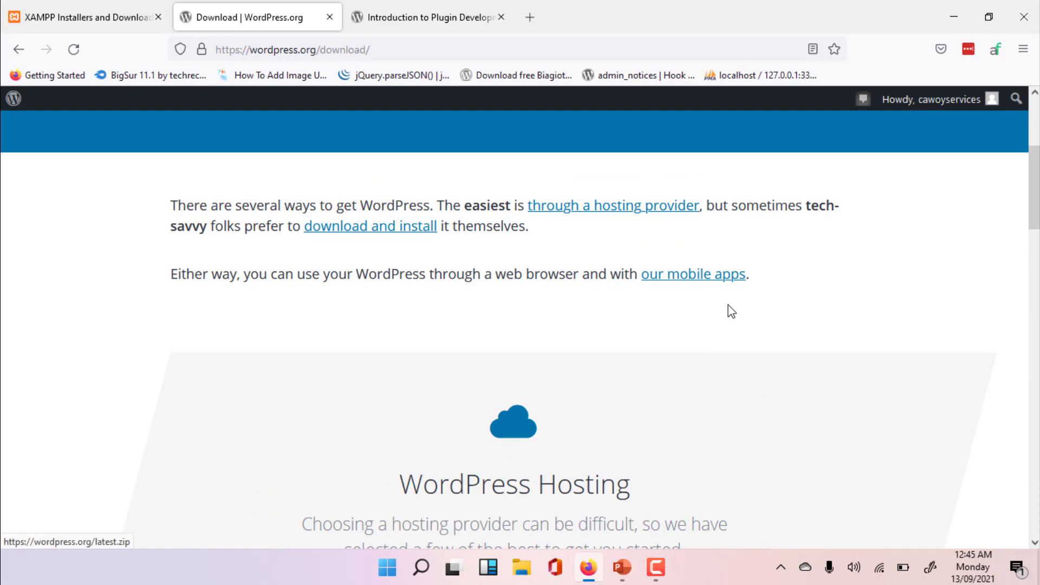
{"action": "scroll", "coordinate": [737, 352], "scroll_direction": "up", "scroll_amount": 5}
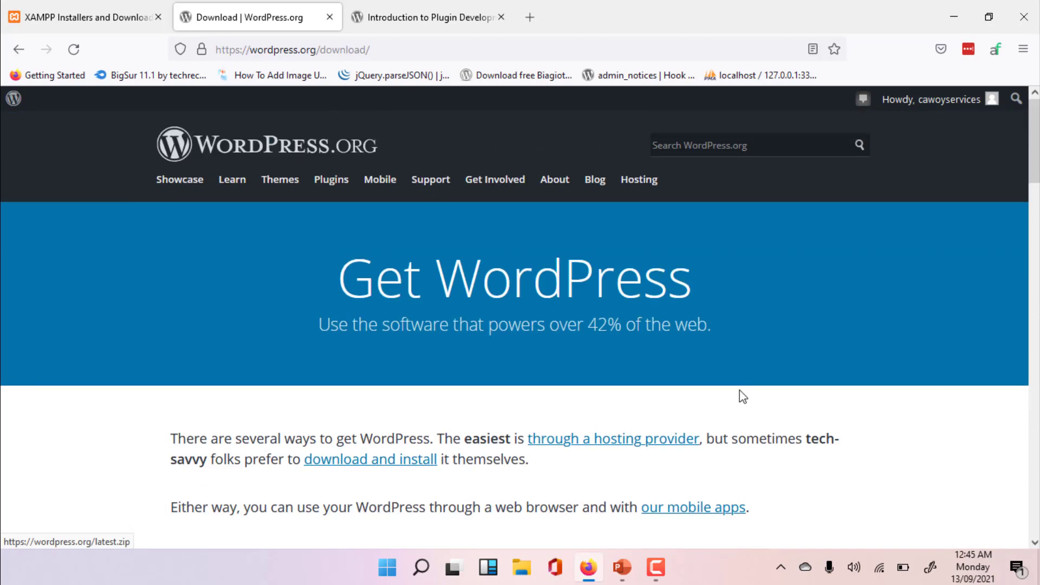
- In File Explorer, open the htdocs folder inside D:\Xampp and paste the wordpress-5.8 archive there
{"action": "key", "text": "super+e"}
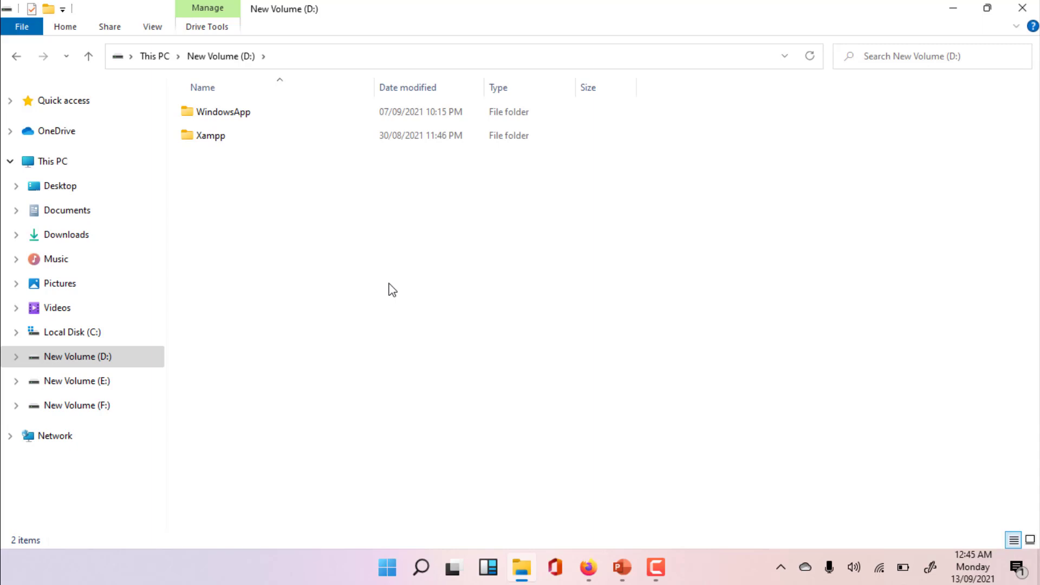
{"action": "double_click", "coordinate": [314, 141]}
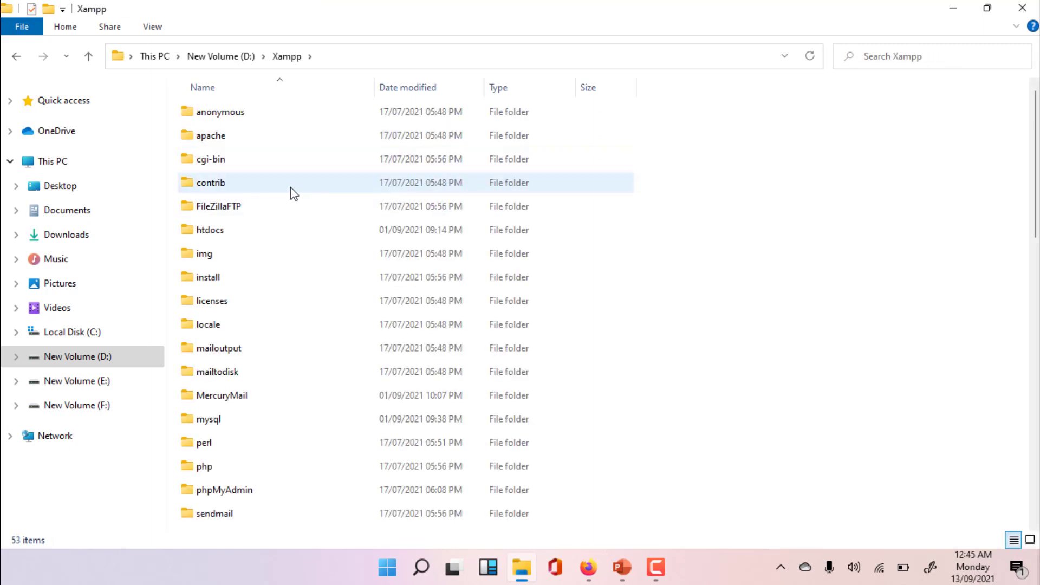
{"action": "double_click", "coordinate": [264, 229]}
{"action": "key", "text": "ctrl+v"}
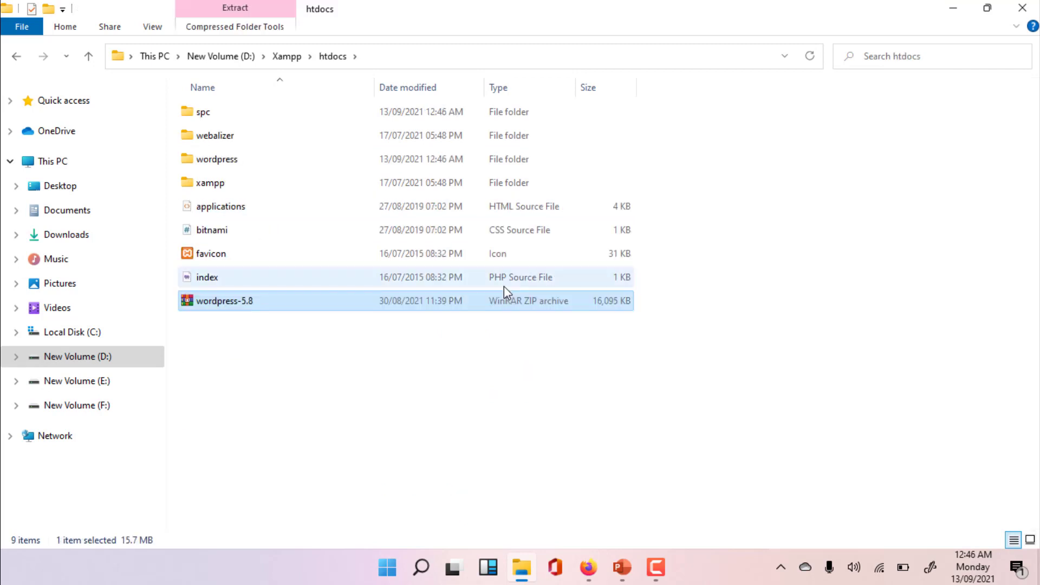
- Extract the wordpress-5.8 archive directly into htdocs and open the wordpress folder
{"action": "right_click", "coordinate": [248, 304]}
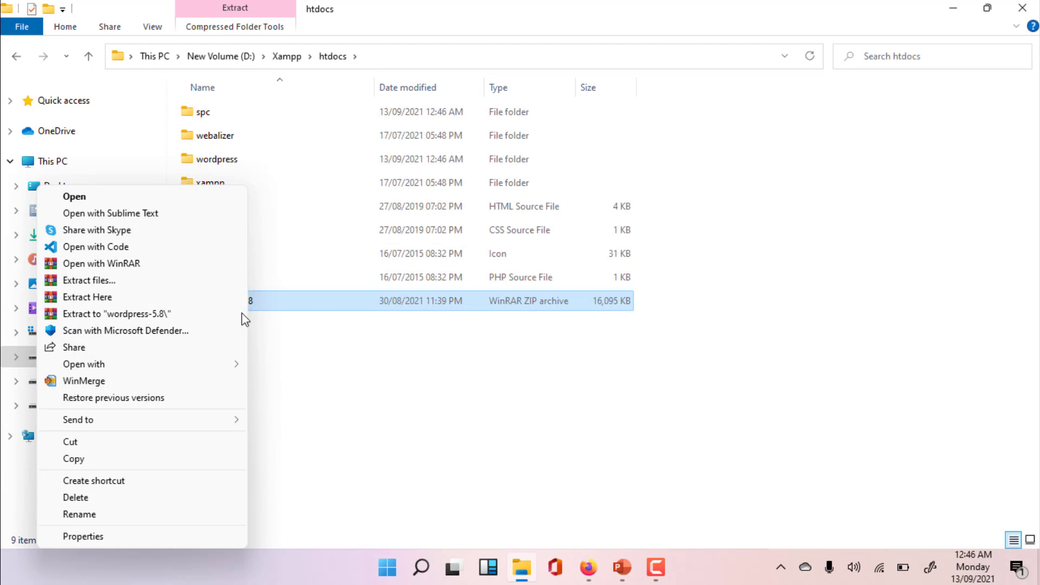
{"action": "left_click", "coordinate": [119, 297]}
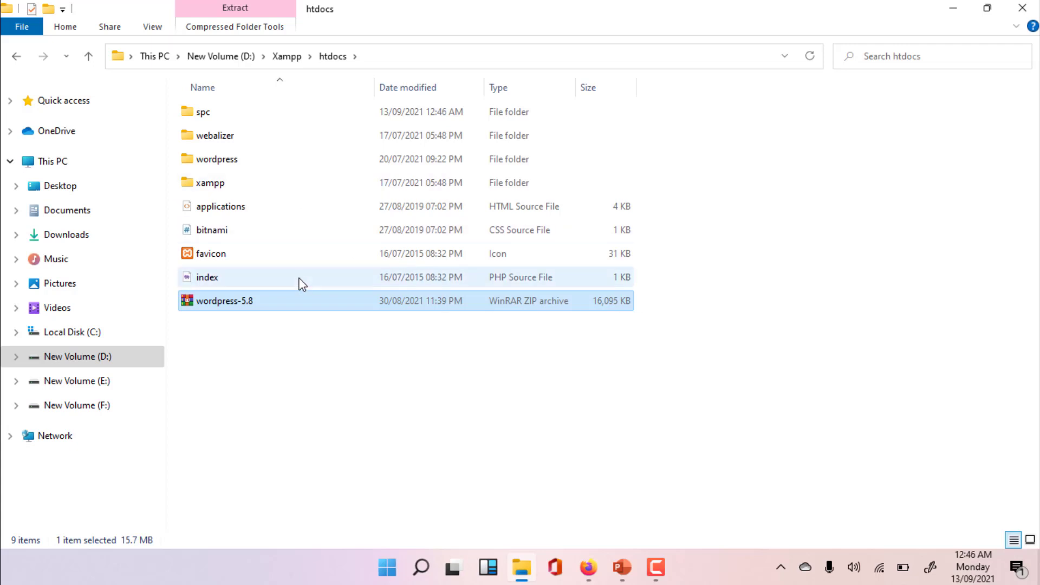
{"action": "double_click", "coordinate": [254, 161]}
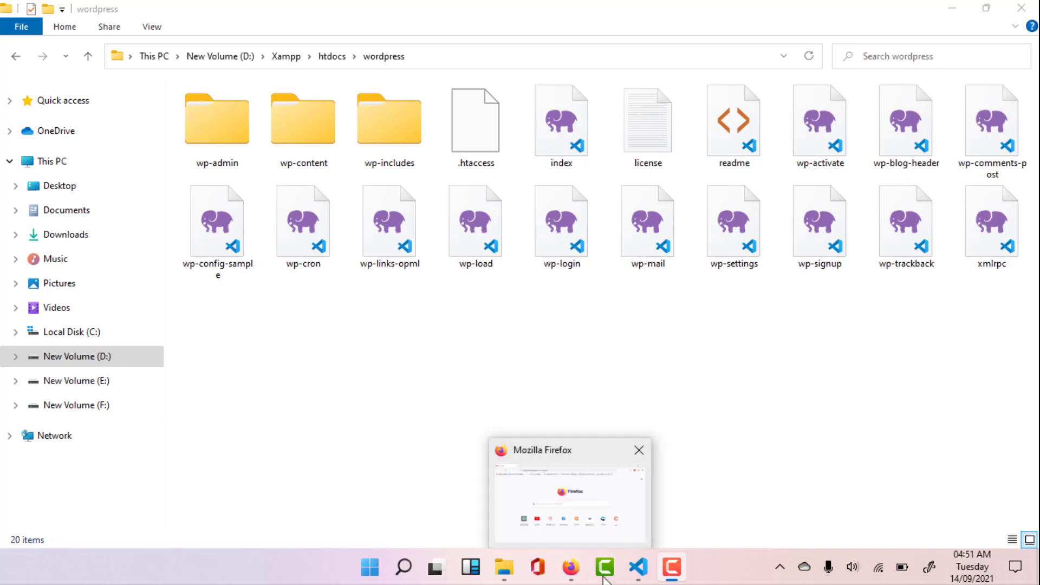
- Switch to Firefox and load localhost/wordpress to start the WordPress setup
{"action": "left_click", "coordinate": [568, 568]}
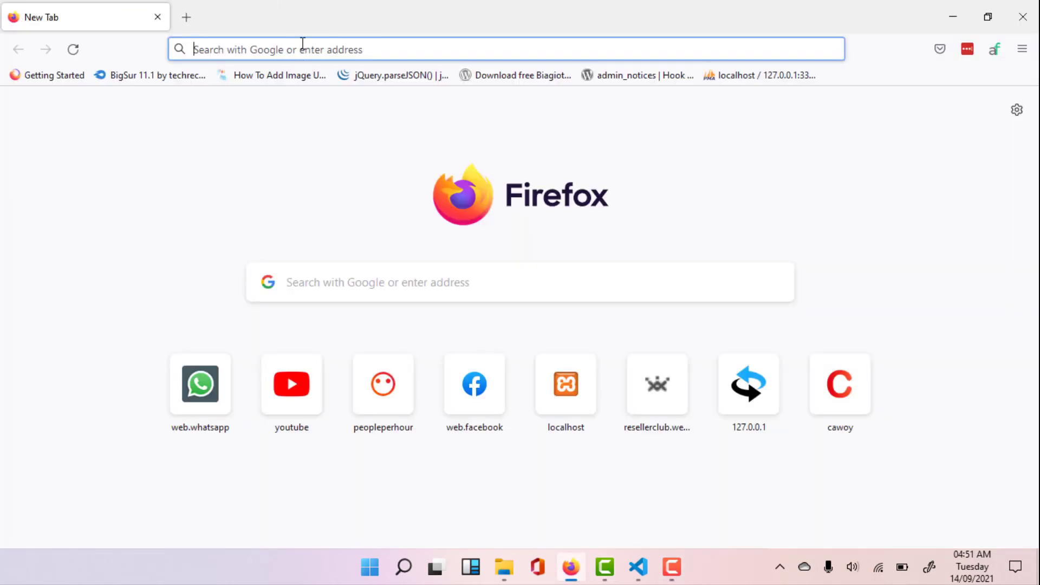
{"action": "type", "text": "localhost/"}
{"action": "key", "text": "Right"}
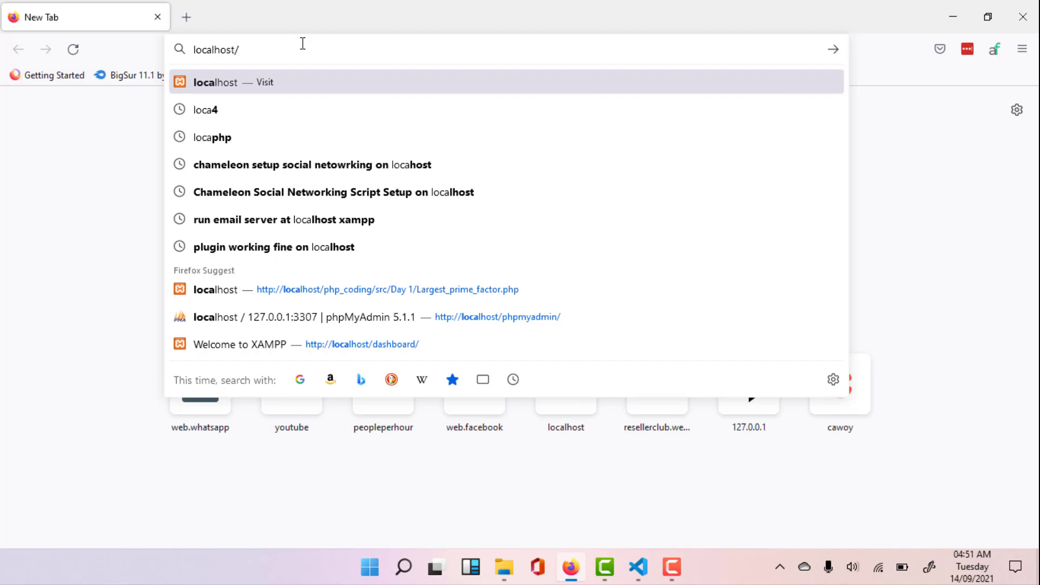
{"action": "type", "text": "wordpress/"}
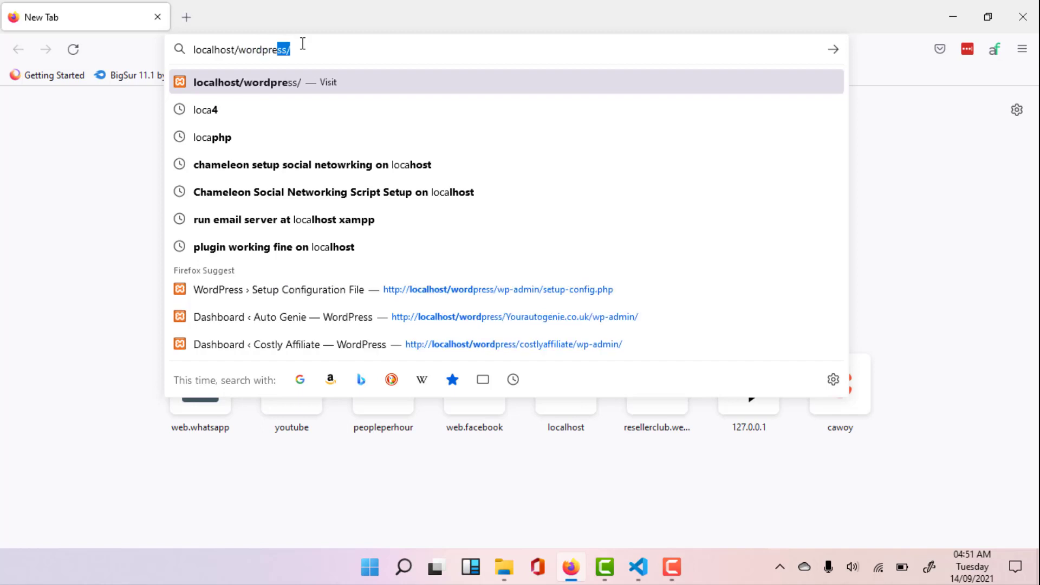
{"action": "key", "text": "Return"}
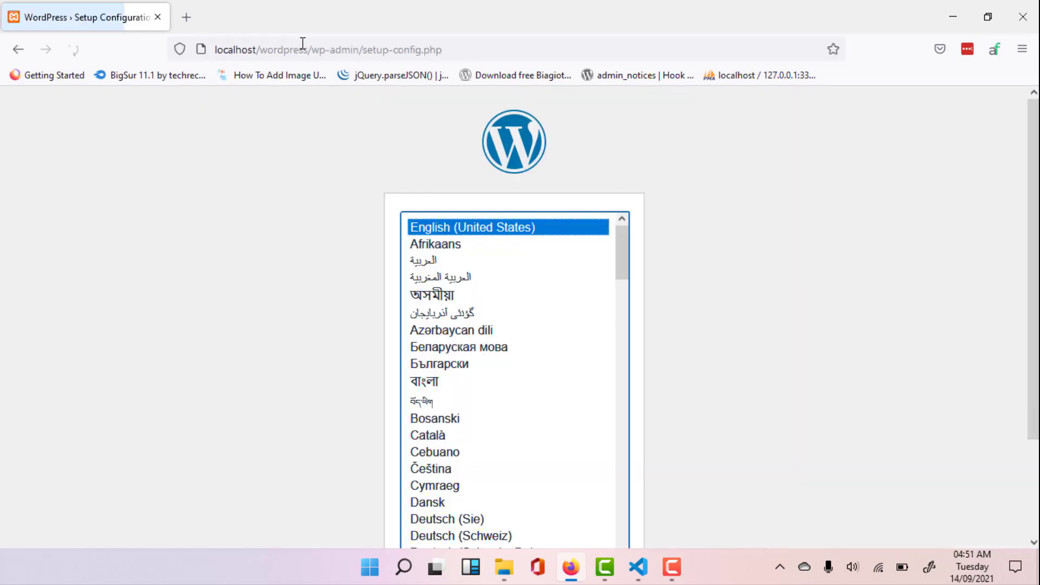
{"action": "scroll", "coordinate": [659, 261], "scroll_direction": "down", "scroll_amount": 3}
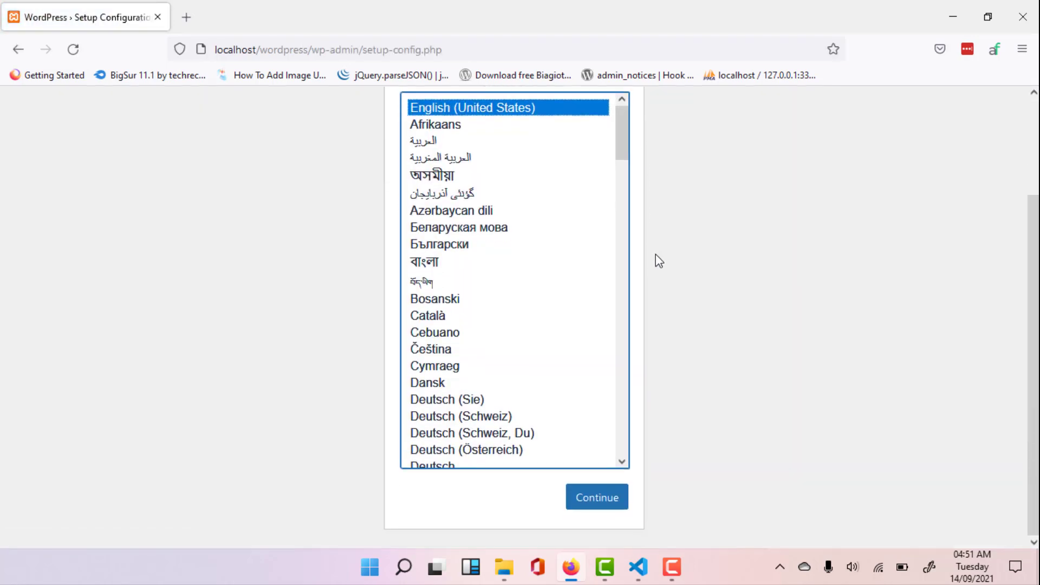
{"action": "scroll", "coordinate": [672, 268], "scroll_direction": "up", "scroll_amount": 3}
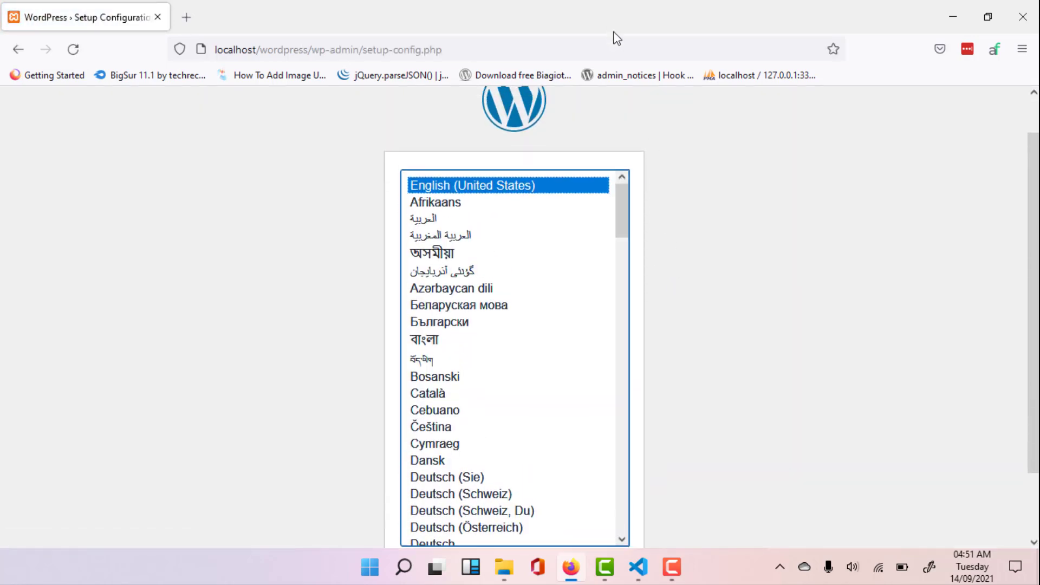
{"action": "scroll", "coordinate": [670, 222], "scroll_direction": "down", "scroll_amount": 3}
{"action": "scroll", "coordinate": [636, 292], "scroll_direction": "up", "scroll_amount": 3}
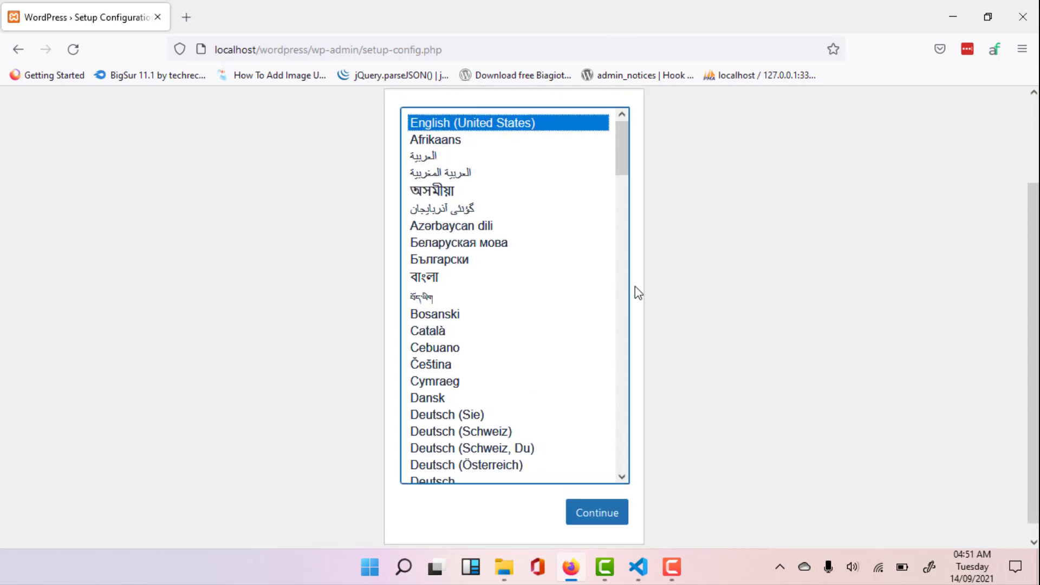
- Continue the WordPress setup in English (United States) and proceed past the welcome page to the database connection form
{"action": "scroll", "coordinate": [659, 323], "scroll_direction": "down", "scroll_amount": 3}
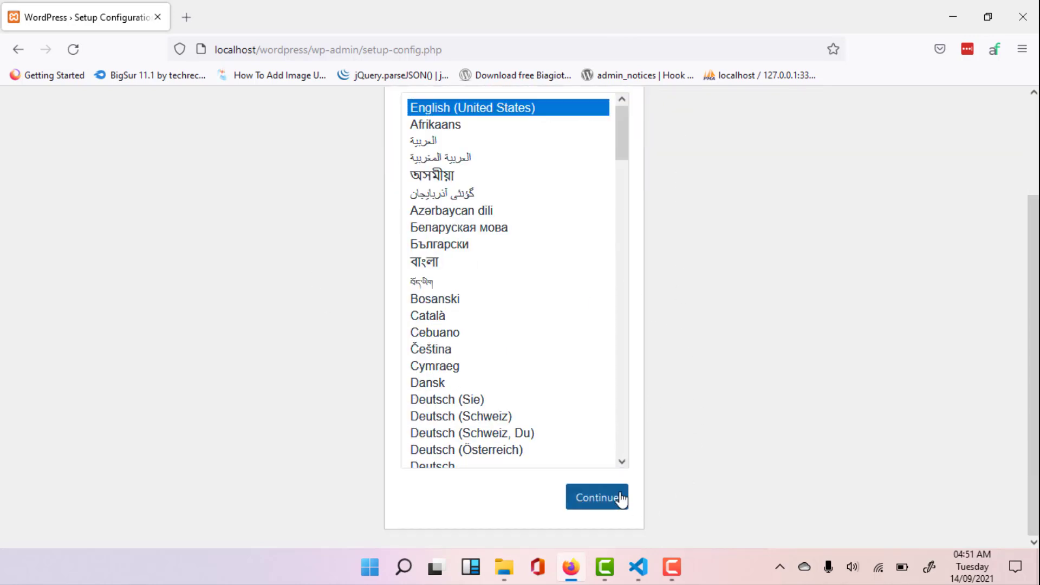
{"action": "left_click", "coordinate": [620, 496]}
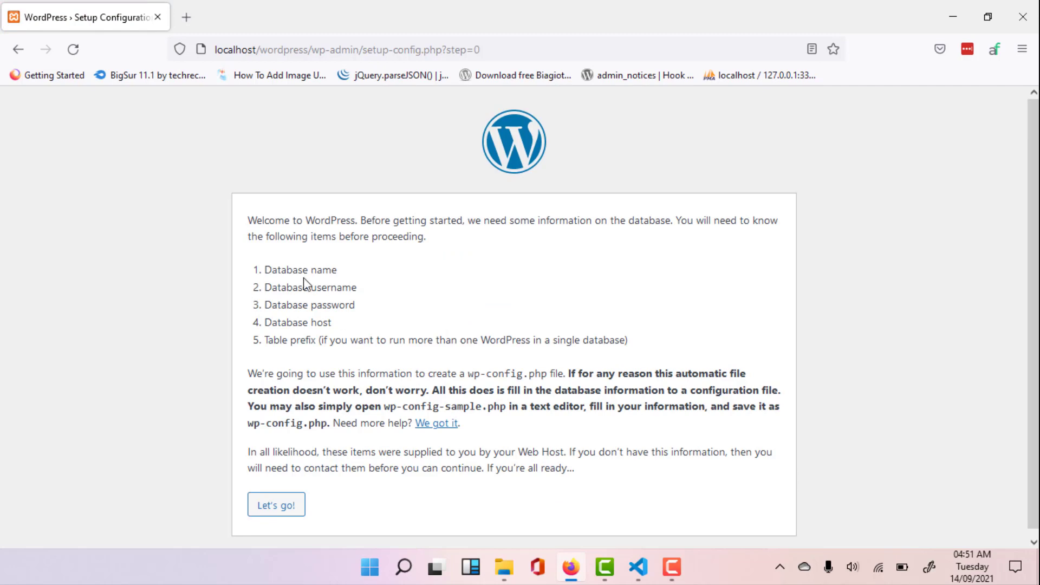
{"action": "left_click_drag", "start_coordinate": [258, 237], "coordinate": [575, 341]}
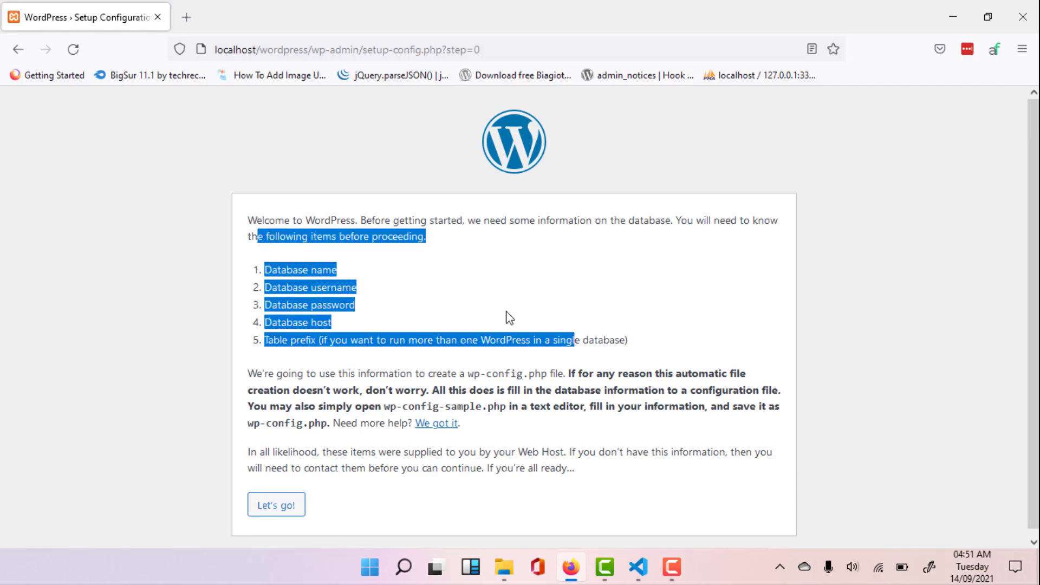
{"action": "left_click", "coordinate": [511, 309]}
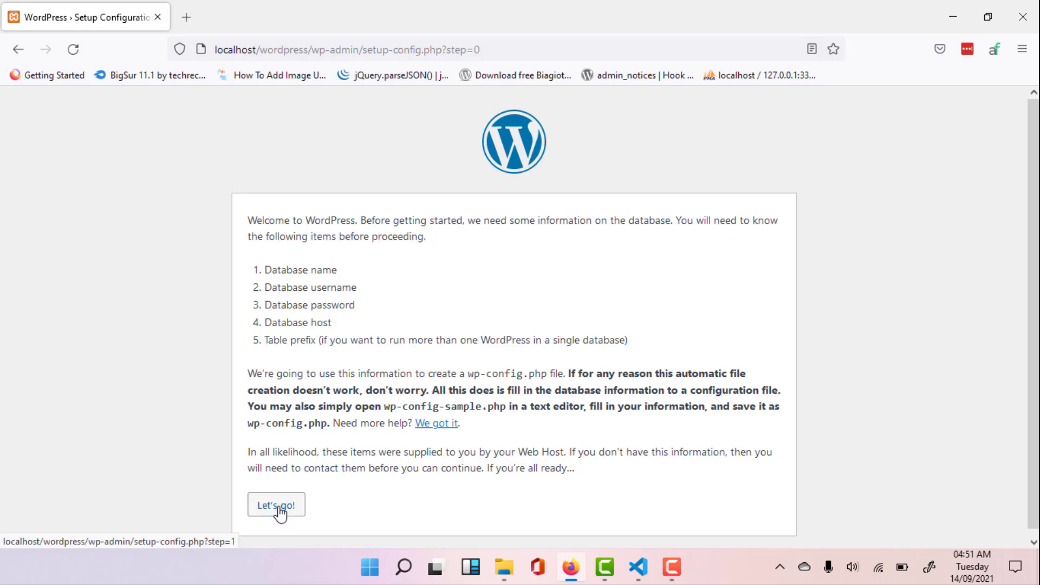
{"action": "left_click", "coordinate": [294, 508]}
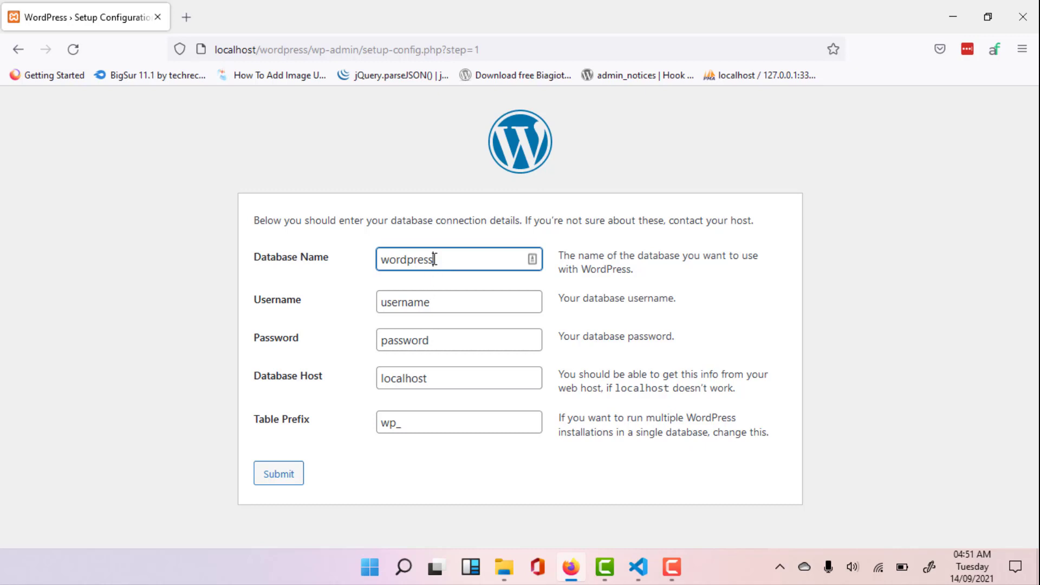
{"action": "left_click_drag", "start_coordinate": [258, 301], "coordinate": [318, 301]}
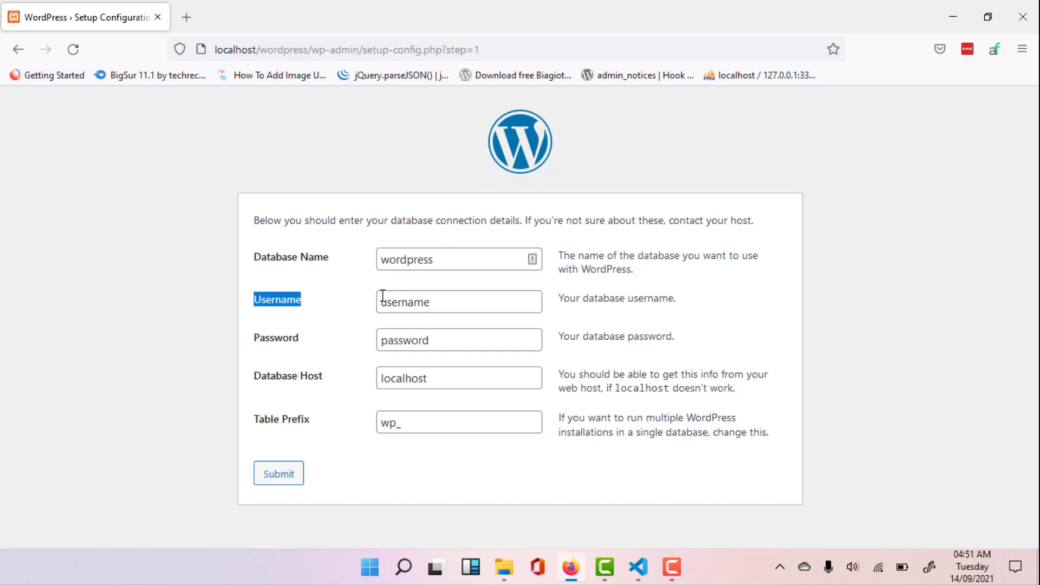
{"action": "left_click", "coordinate": [441, 300]}
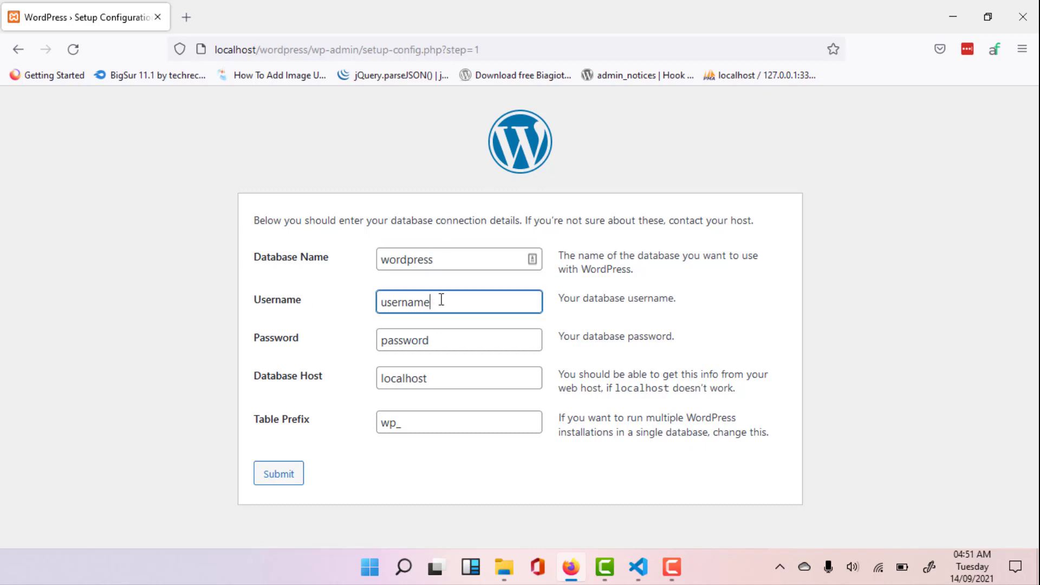
{"action": "left_click", "coordinate": [462, 373]}
{"action": "left_click", "coordinate": [338, 449]}
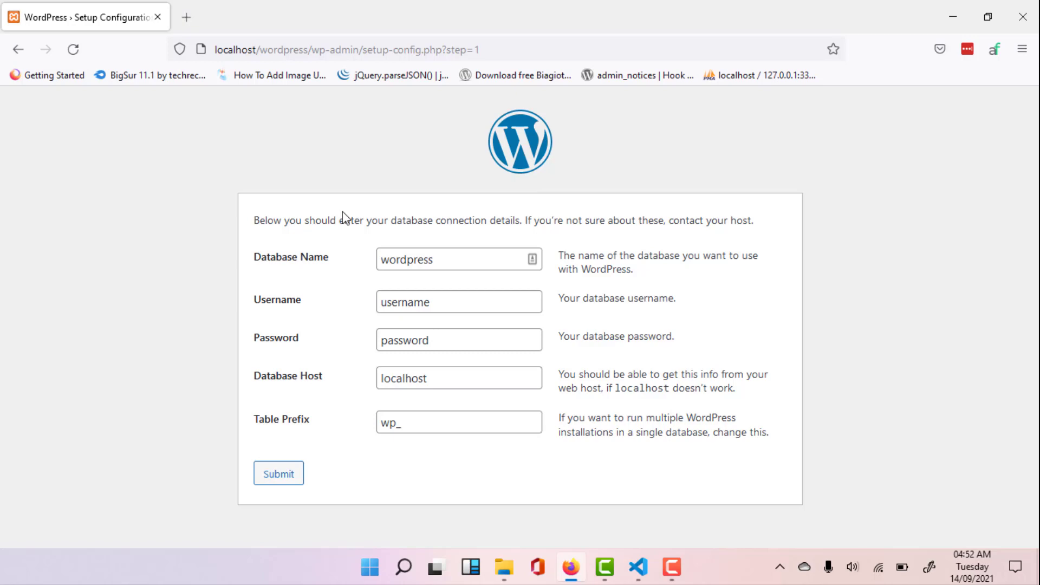
- Open localhost/phpmyadmin in a new browser tab and view the user accounts overview
{"action": "key", "text": "ctrl+t"}
{"action": "type", "text": "alhost/"}
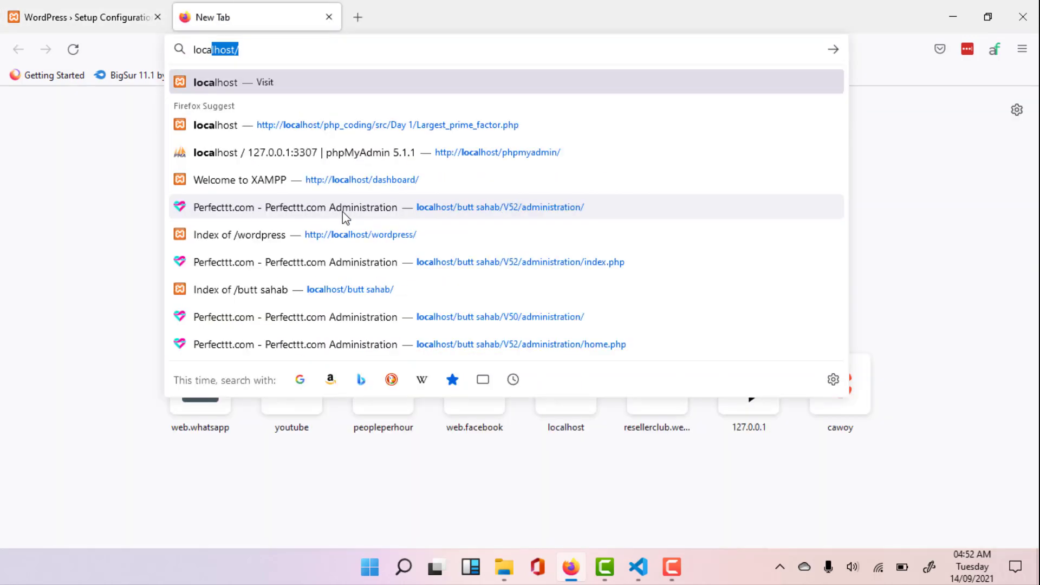
{"action": "key", "text": "Right"}
{"action": "type", "text": "php"}
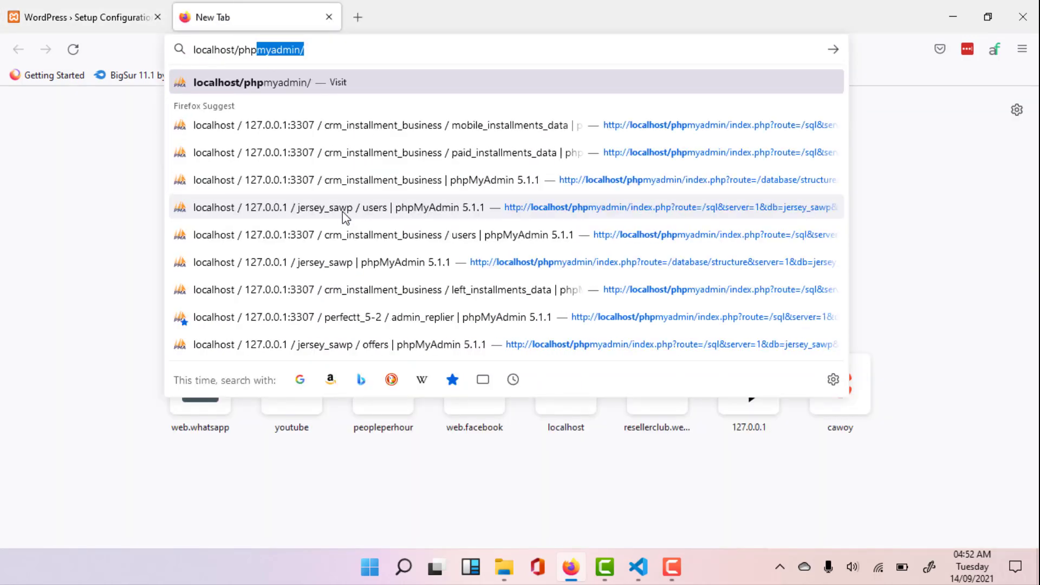
{"action": "key", "text": "Return"}
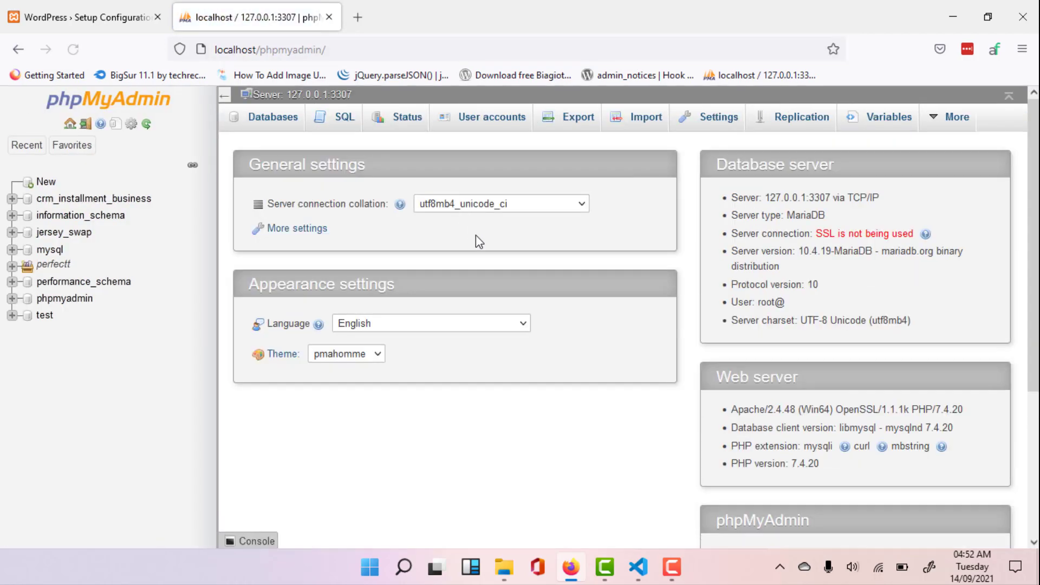
{"action": "left_click", "coordinate": [479, 128]}
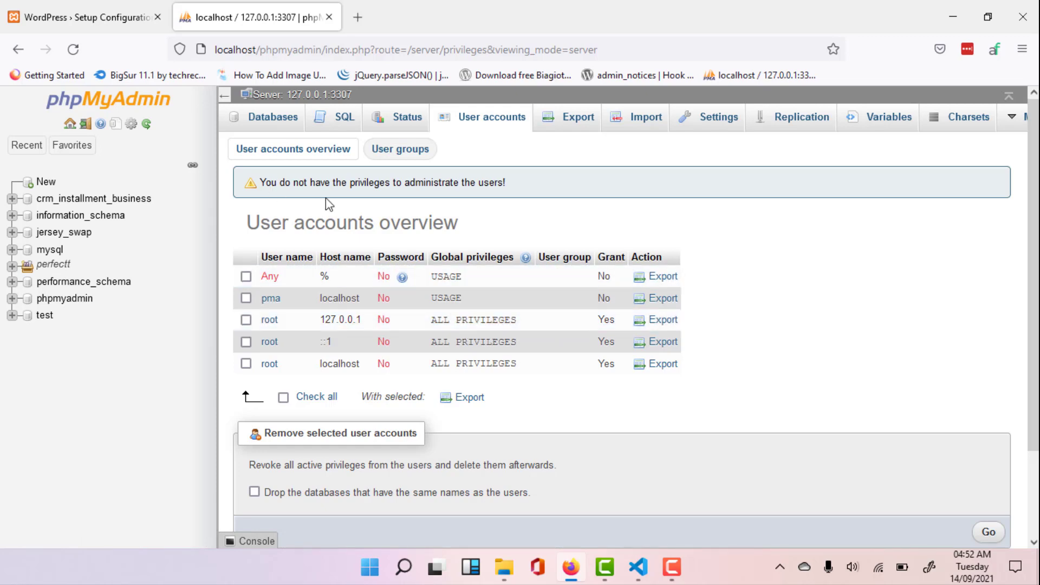
- Create a new database named plugincourse with the utf8mb4_general_ci collation in phpMyAdmin
{"action": "left_click", "coordinate": [49, 186]}
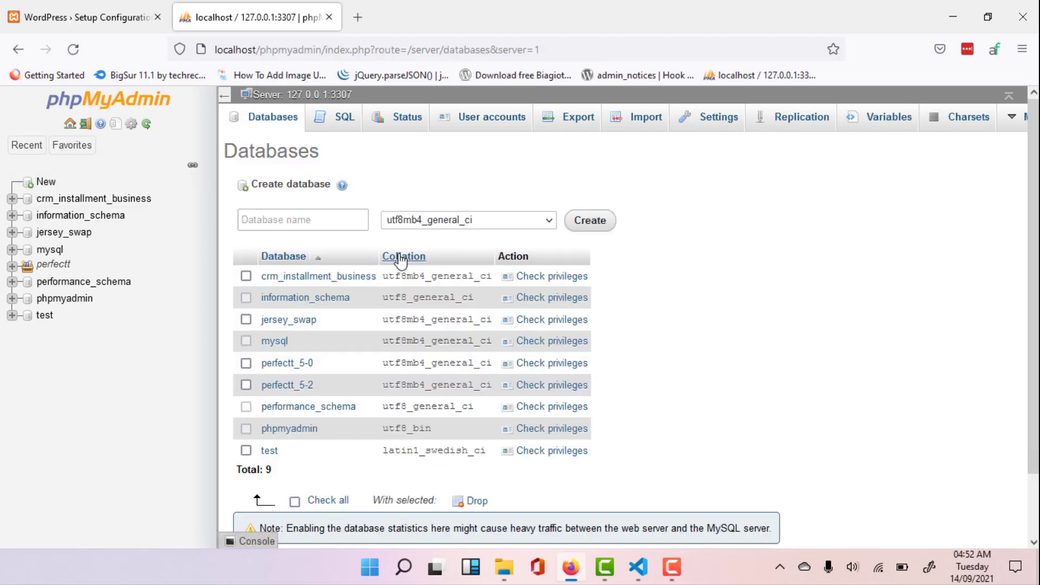
{"action": "left_click", "coordinate": [315, 227]}
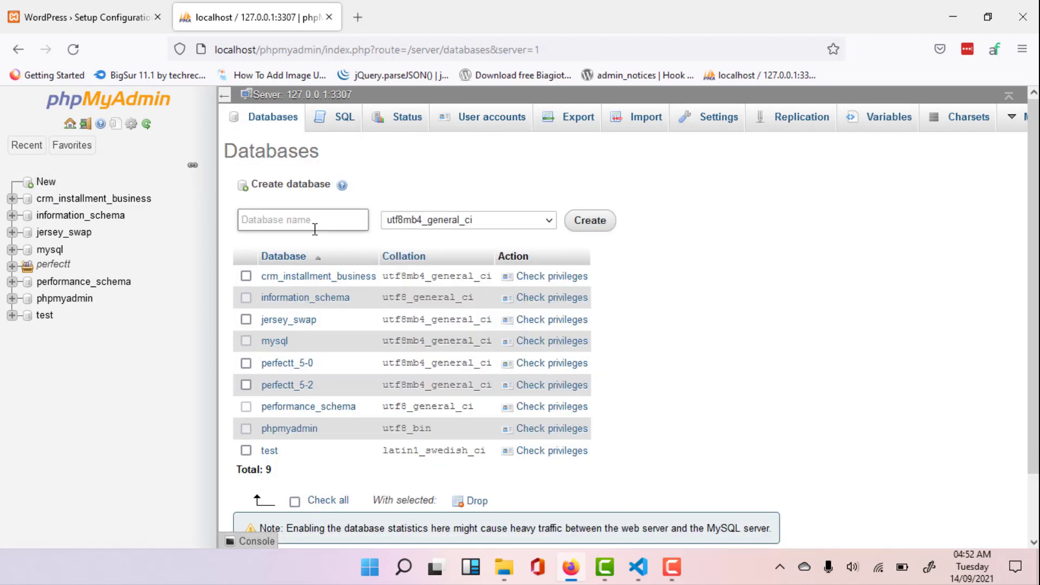
{"action": "type", "text": "plugin"}
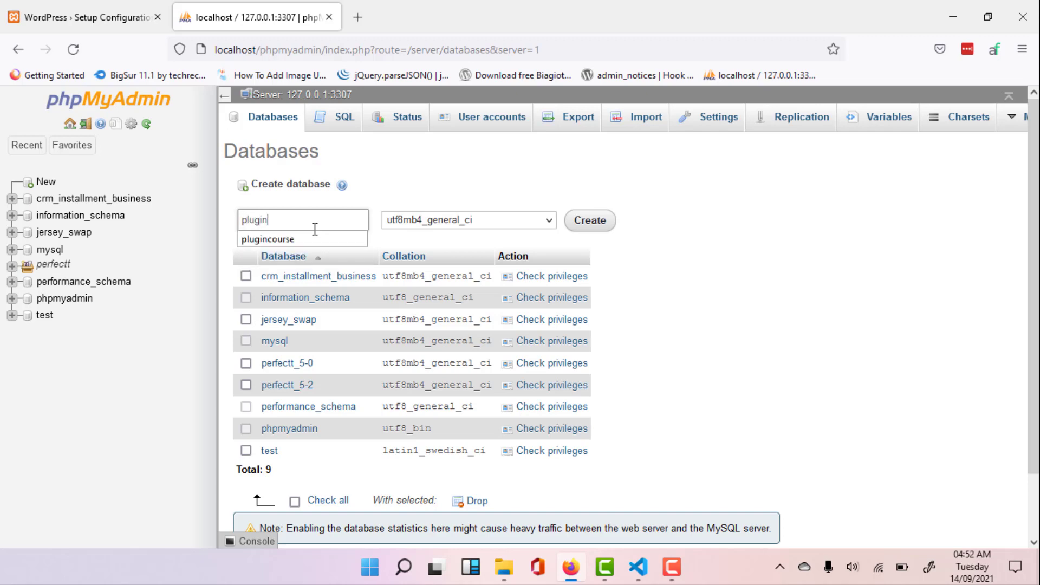
{"action": "key", "text": "Down"}
{"action": "key", "text": "Return"}
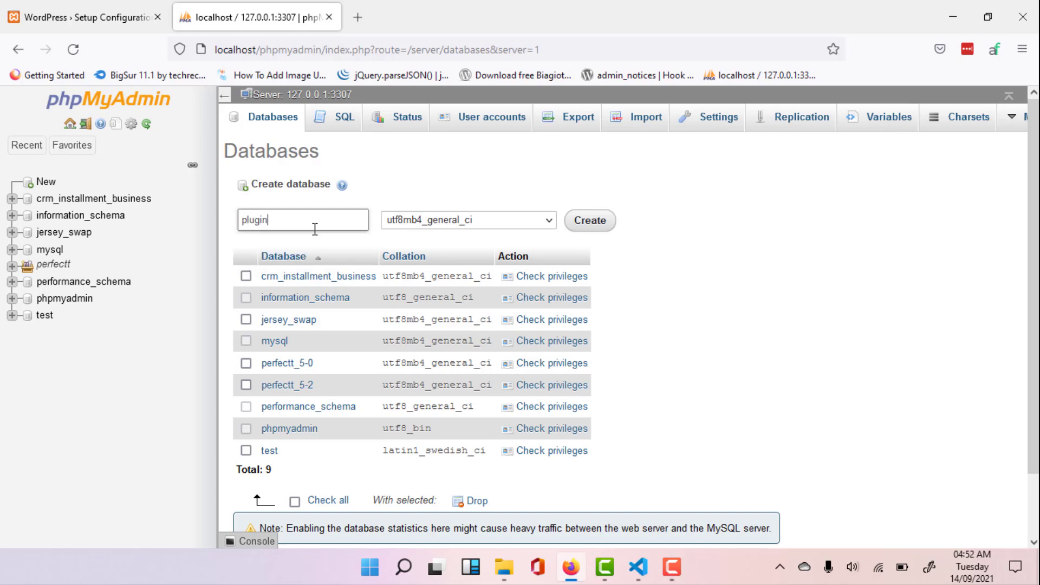
{"action": "key", "text": "ctrl+a"}
{"action": "scroll", "coordinate": [358, 211], "scroll_direction": "down", "scroll_amount": 1}
{"action": "left_click", "coordinate": [604, 154]}
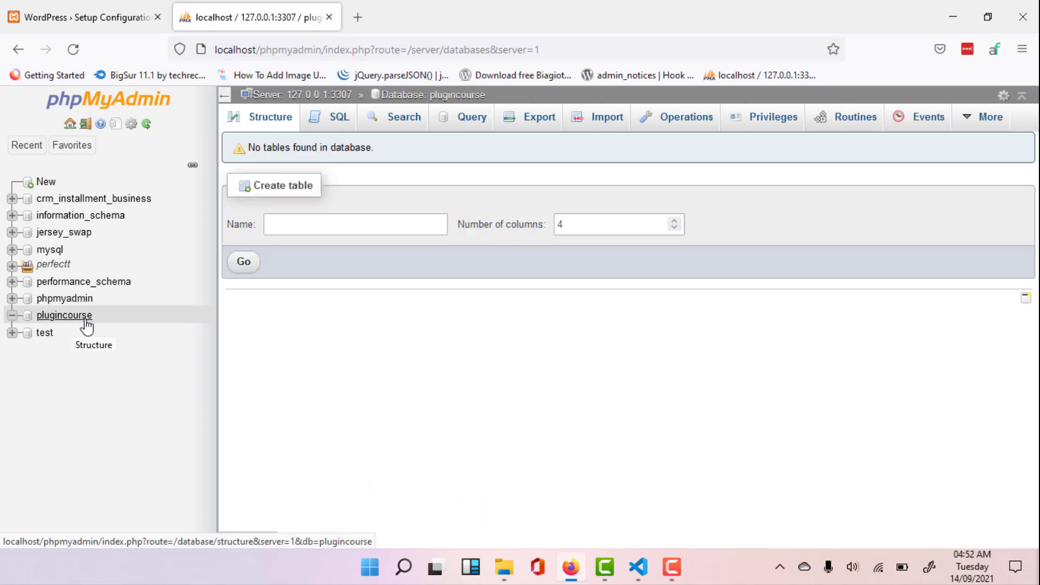
- Return to the WordPress setup form, set the database name to plugincourse and the username to root, and clear the password field
{"action": "left_click", "coordinate": [48, 19]}
{"action": "double_click", "coordinate": [477, 259]}
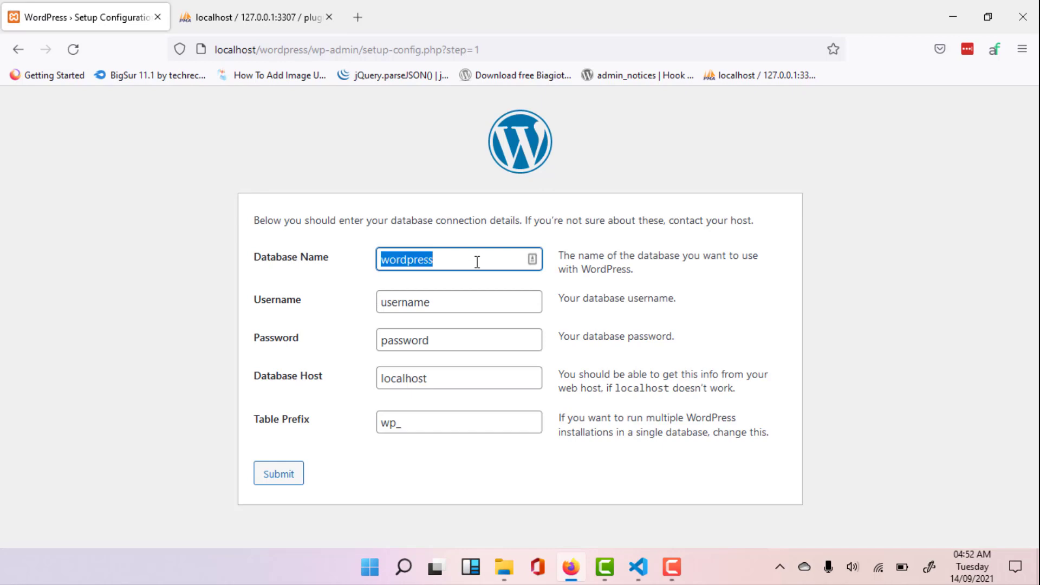
{"action": "type", "text": "plugincourse"}
{"action": "key", "text": "Tab"}
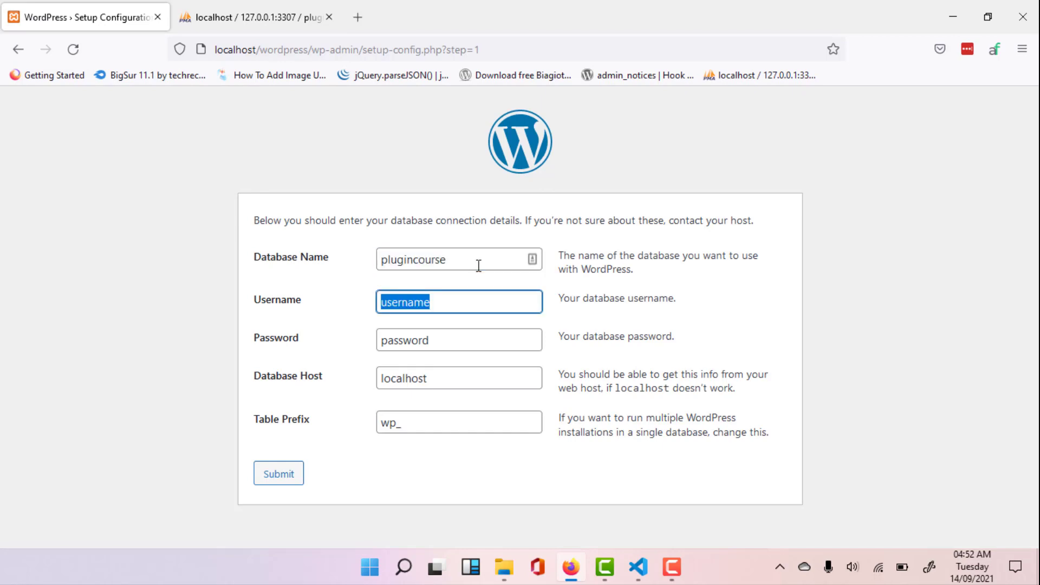
{"action": "type", "text": "root"}
{"action": "key", "text": "Tab"}
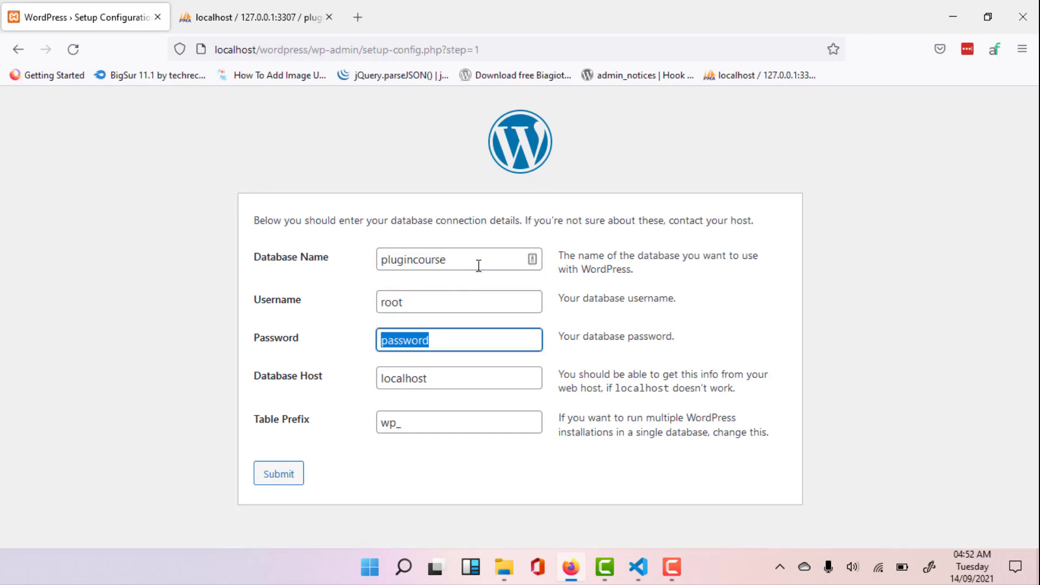
{"action": "key", "text": "BackSpace"}
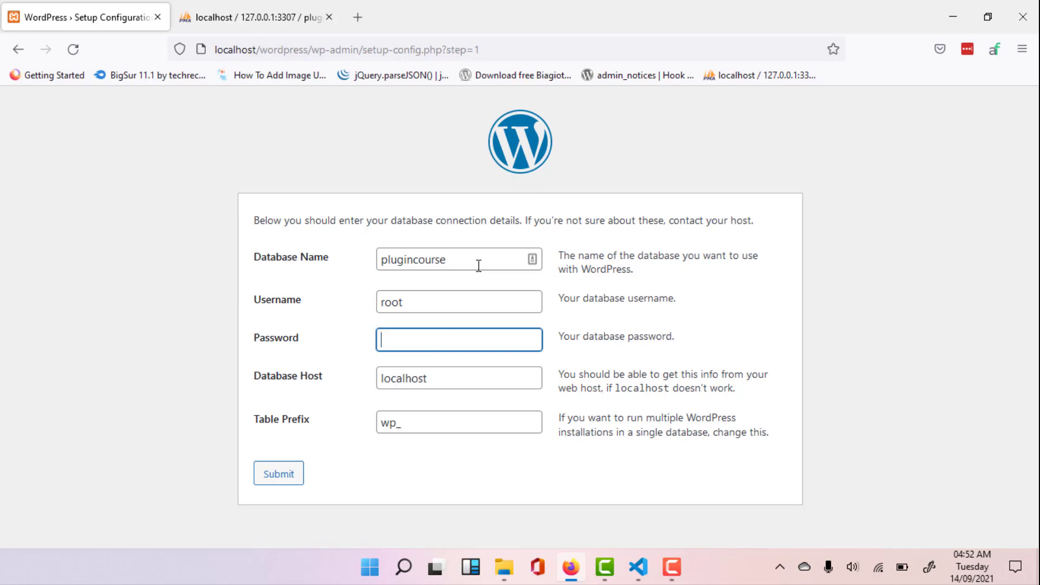
- Set the database host to localhost:3307
{"action": "left_click", "coordinate": [477, 369]}
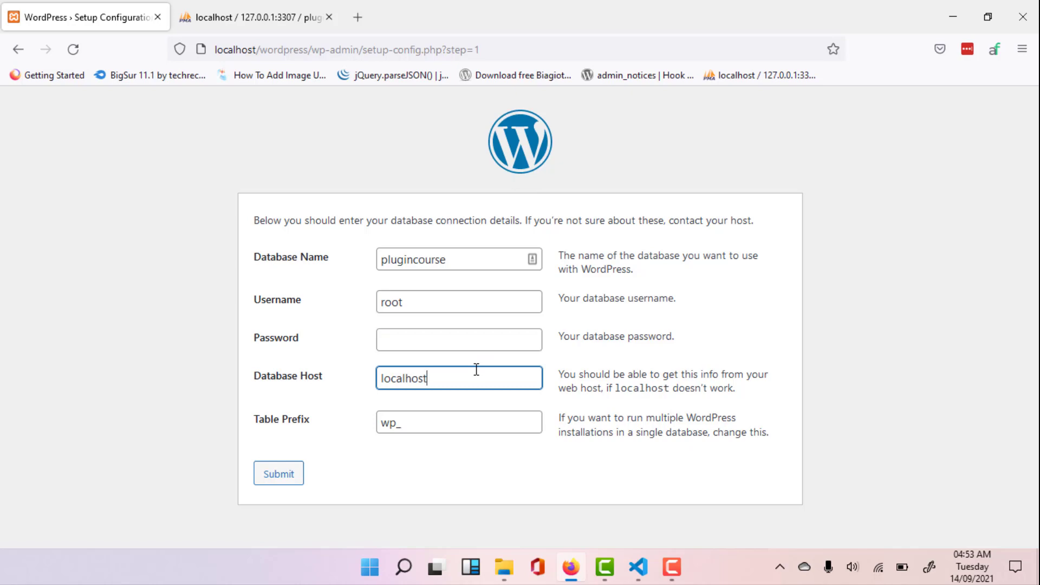
{"action": "type", "text": ":"}
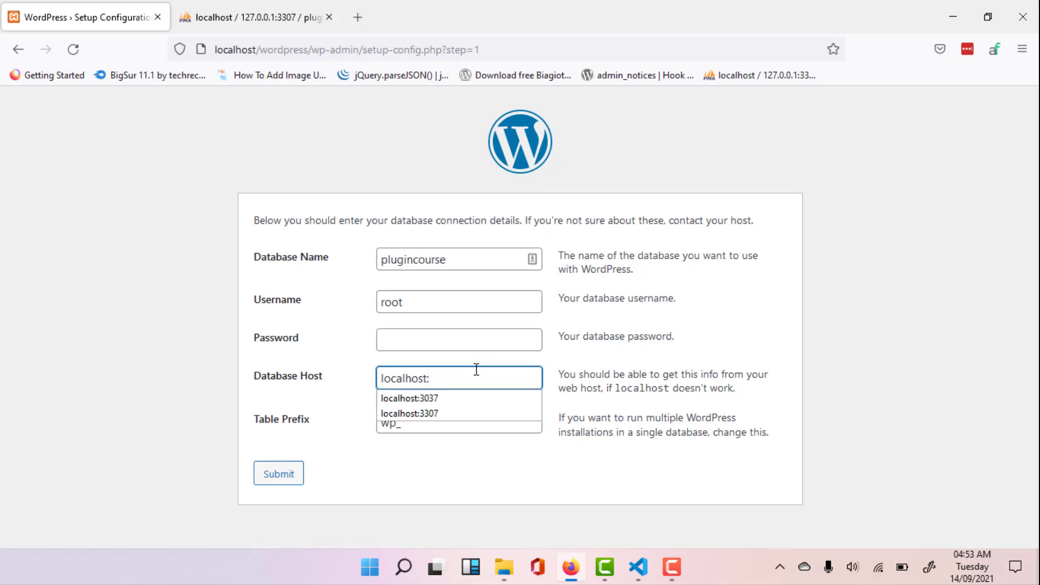
{"action": "type", "text": "3306"}
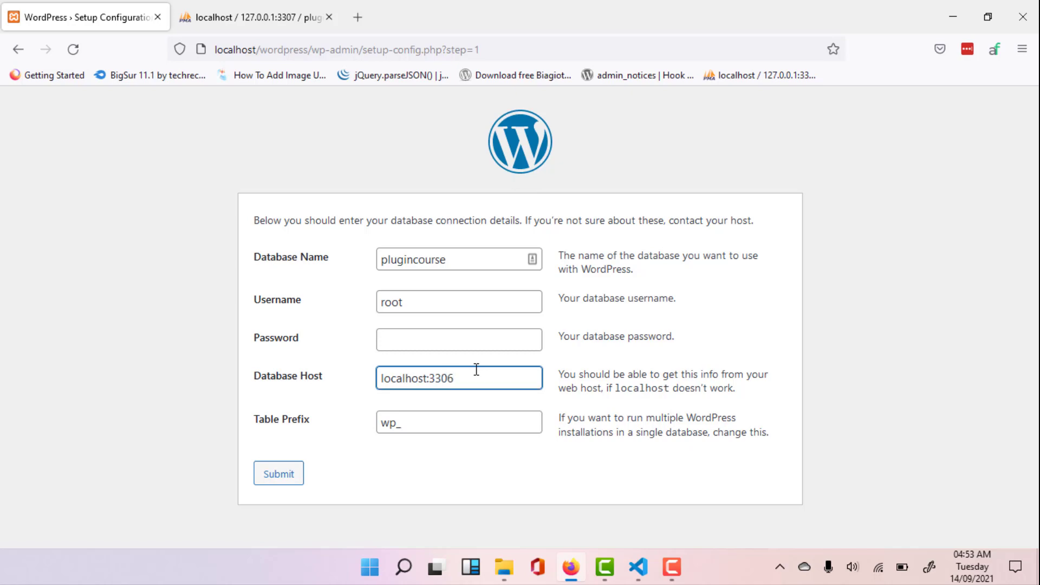
{"action": "key", "text": "BackSpace"}
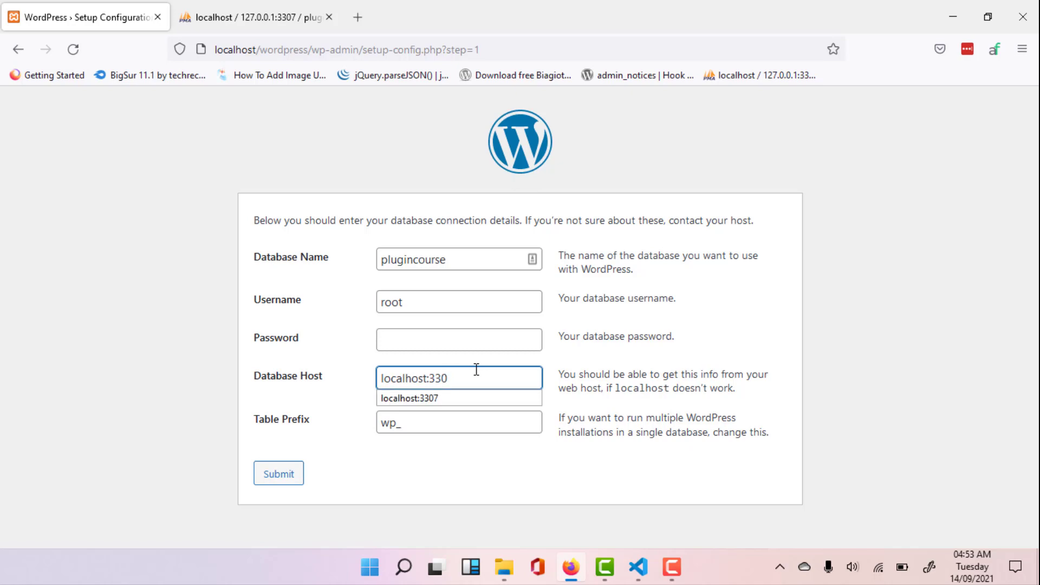
{"action": "type", "text": "7"}
{"action": "left_click", "coordinate": [483, 360]}
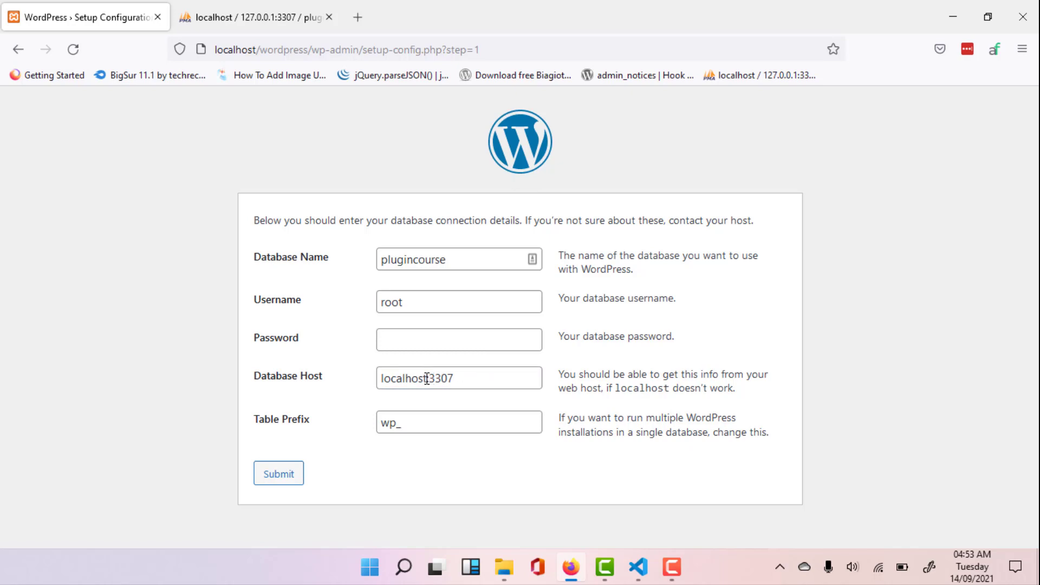
{"action": "left_click_drag", "start_coordinate": [427, 378], "coordinate": [475, 372]}
{"action": "key", "text": "BackSpace"}
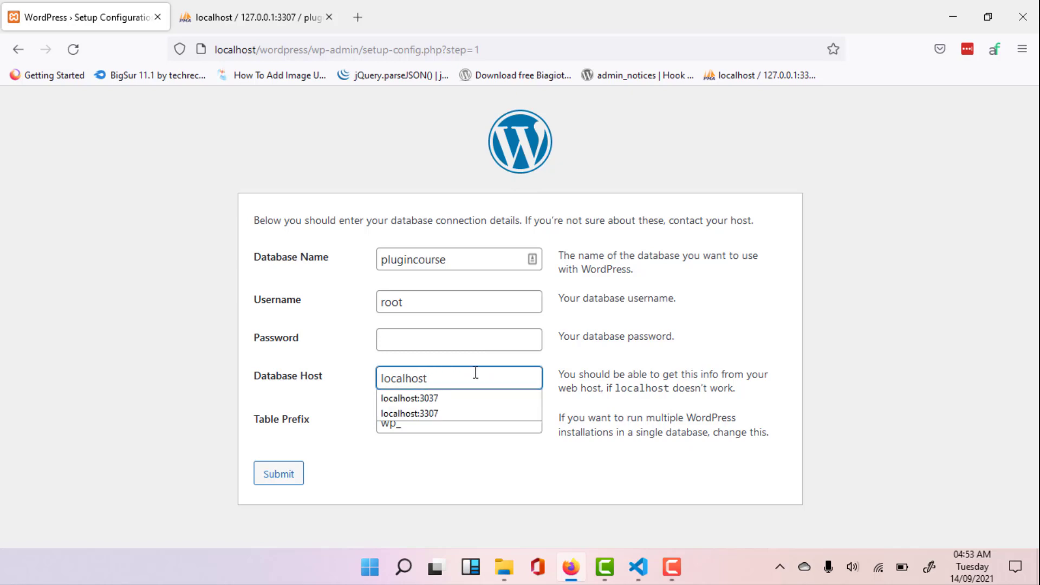
{"action": "key", "text": "ctrl+z"}
{"action": "left_click", "coordinate": [468, 382]}
{"action": "left_click_drag", "start_coordinate": [469, 382], "coordinate": [343, 396]}
{"action": "left_click", "coordinate": [319, 423]}
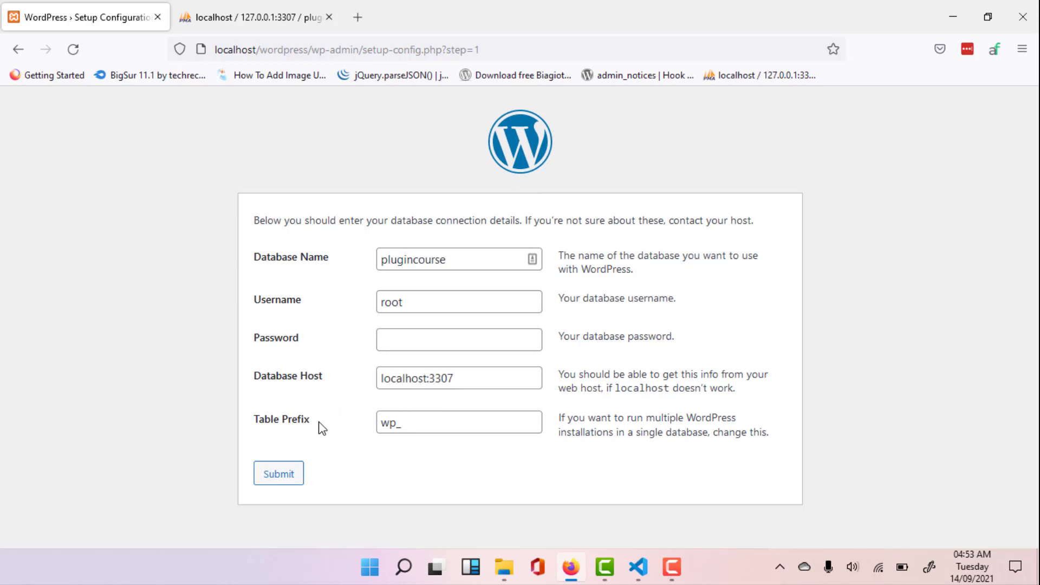
- Submit the database connection details and run the WordPress installation
{"action": "left_click", "coordinate": [293, 485]}
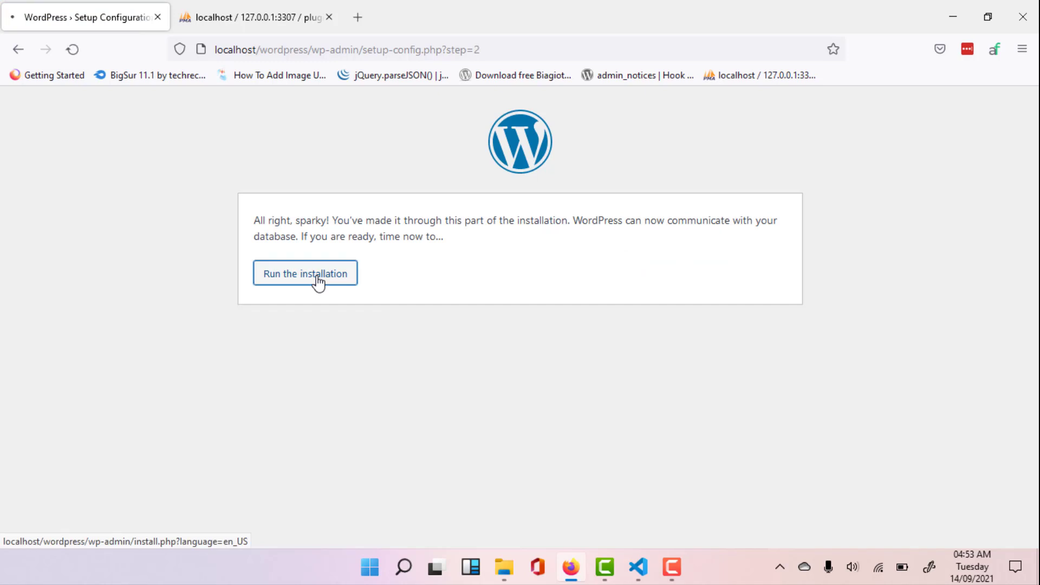
{"action": "left_click", "coordinate": [316, 280]}
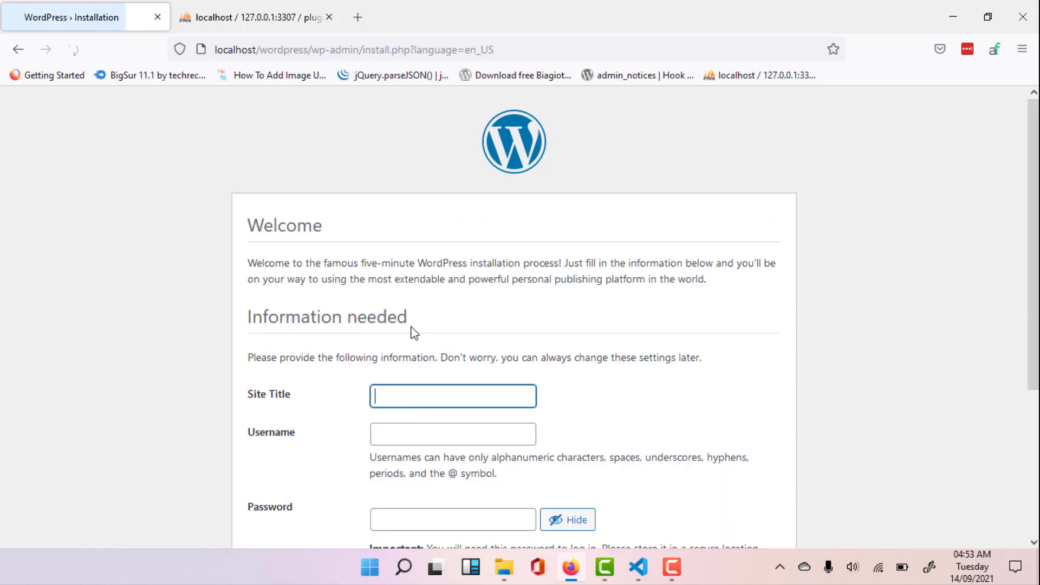
- Set the site title to Plugin Course and the WordPress username to admin
{"action": "scroll", "coordinate": [415, 328], "scroll_direction": "down", "scroll_amount": 2}
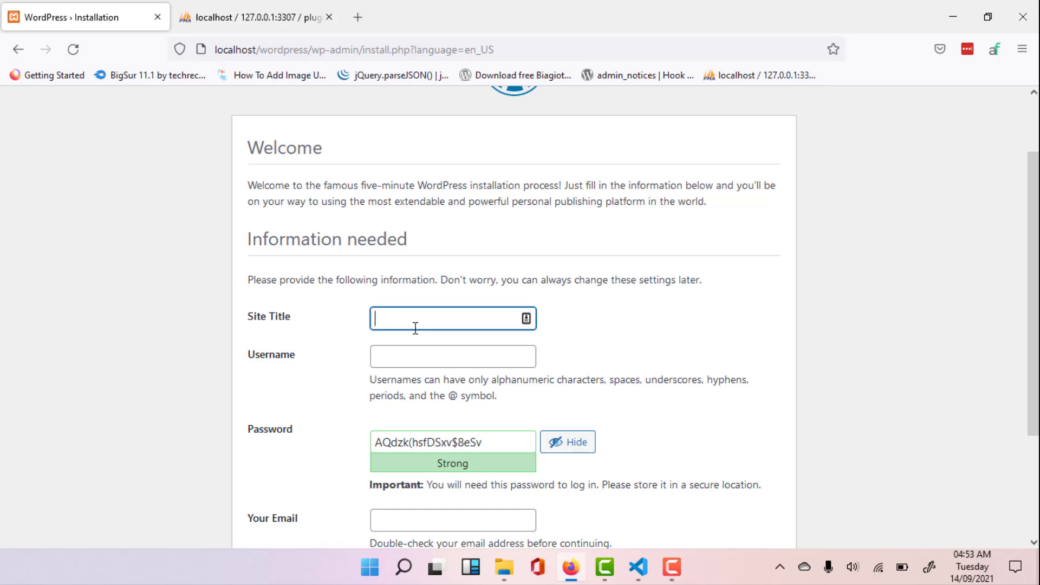
{"action": "type", "text": "Plugin"}
{"action": "key", "text": "Return"}
{"action": "key", "text": "Tab"}
{"action": "type", "text": "admin"}
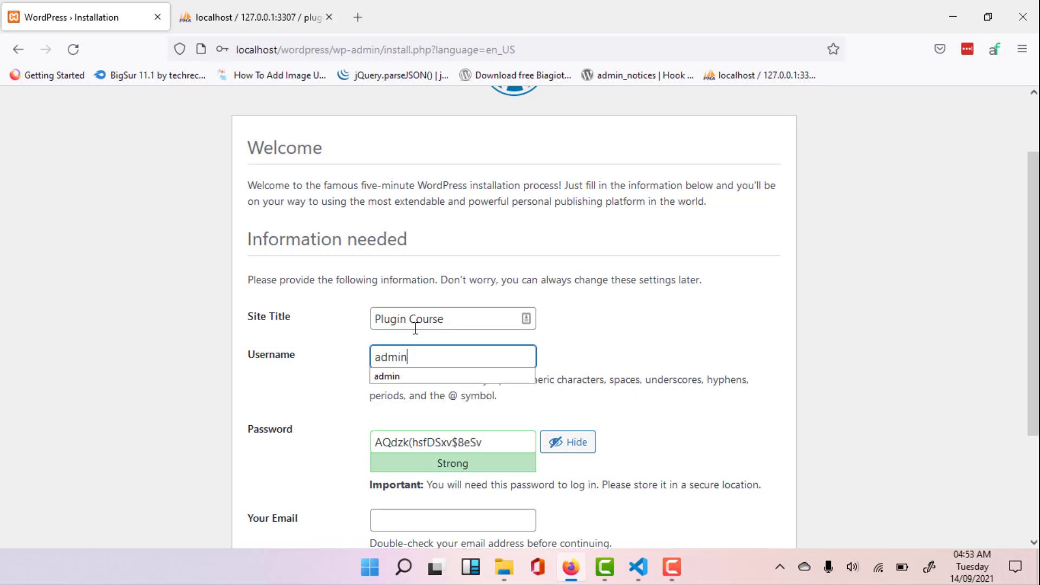
- Enter the WordPress account password and confirm the use of a weak password
{"action": "key", "text": "Tab"}
{"action": "type", "text": "pass"}
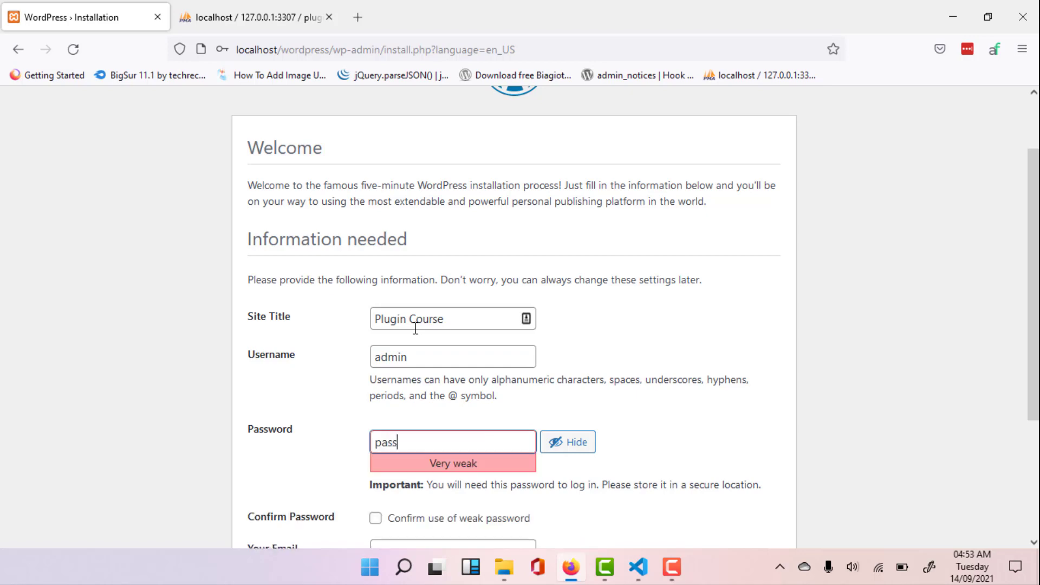
{"action": "scroll", "coordinate": [429, 326], "scroll_direction": "down", "scroll_amount": 3}
{"action": "left_click", "coordinate": [435, 341]}
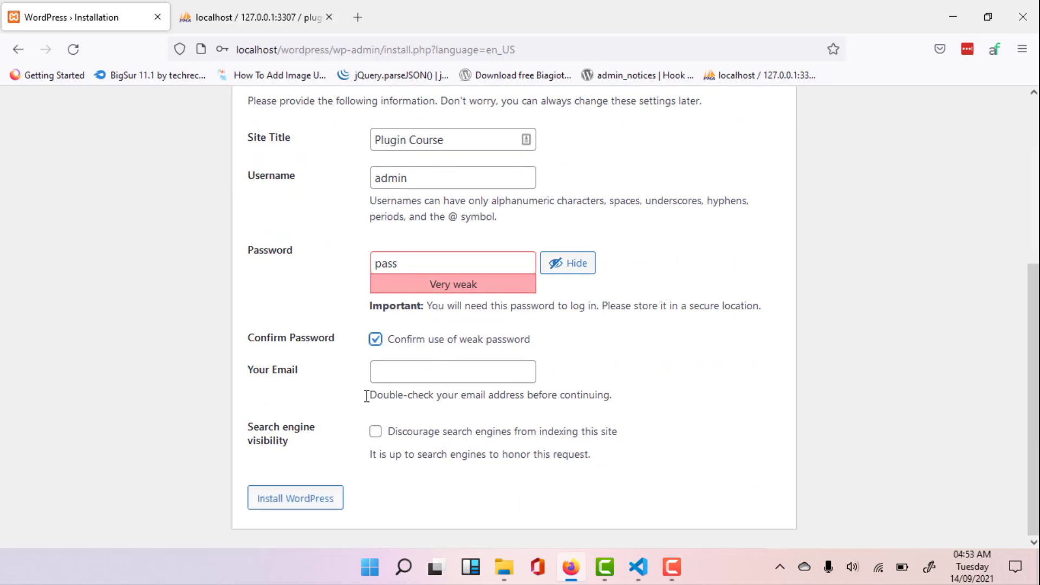
- Fill in the administrator's e-mail address on the WordPress installation form
{"action": "left_click", "coordinate": [412, 374]}
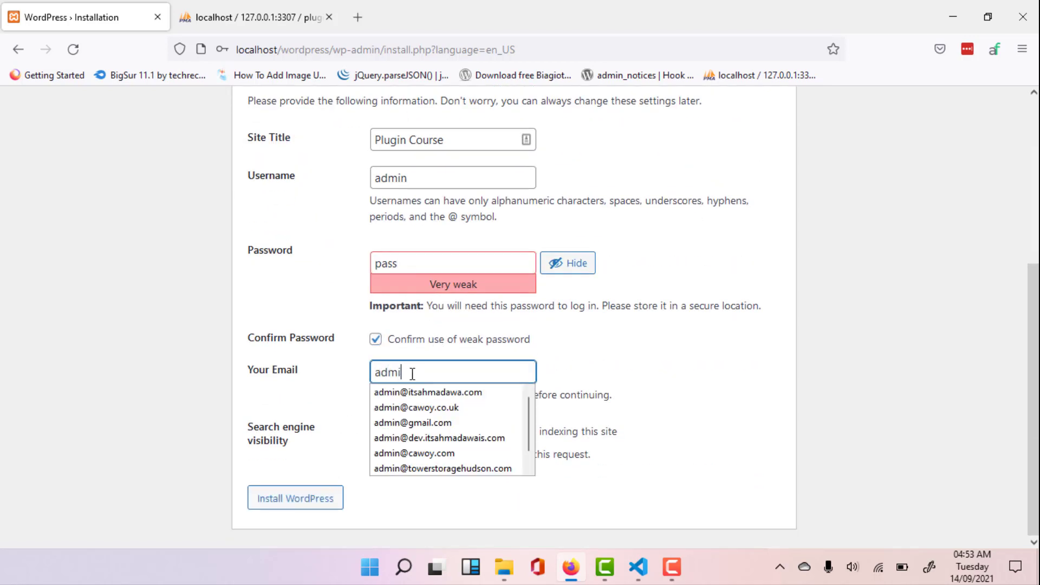
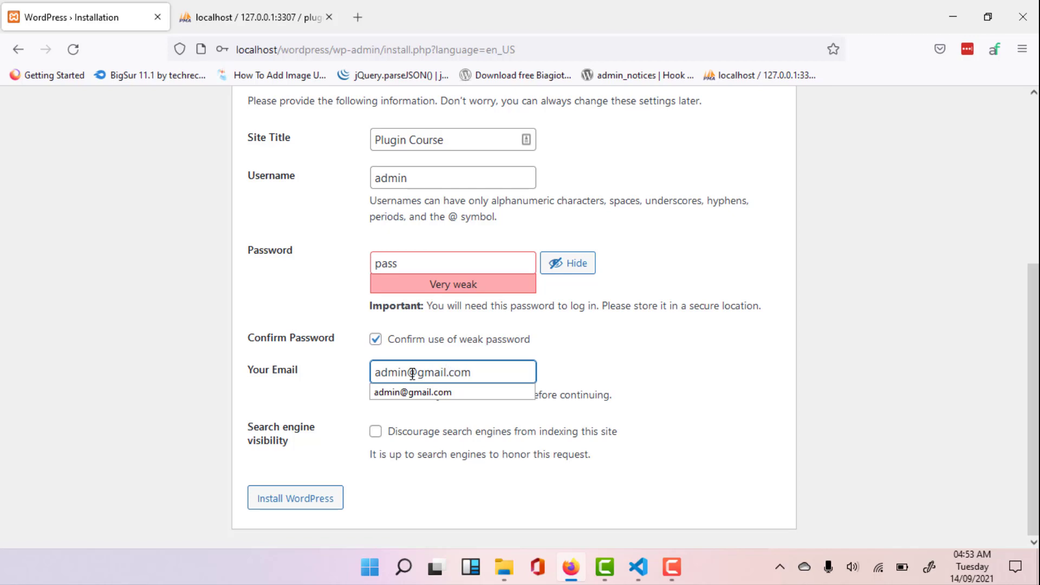
- Install WordPress with the entered site details, decline saving the login in the browser, and proceed to the login page
{"action": "left_click", "coordinate": [323, 499]}
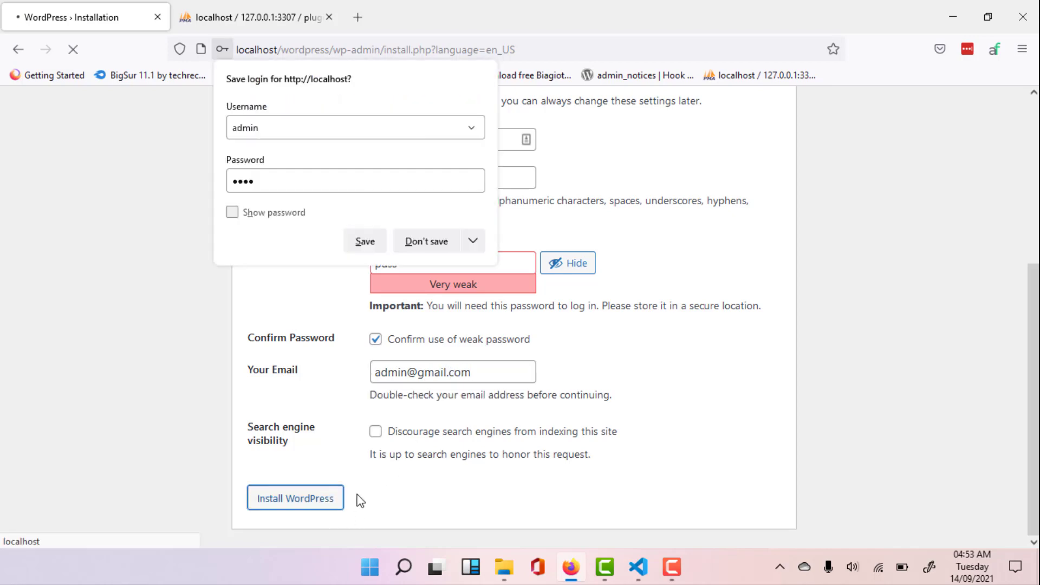
{"action": "left_click", "coordinate": [429, 243]}
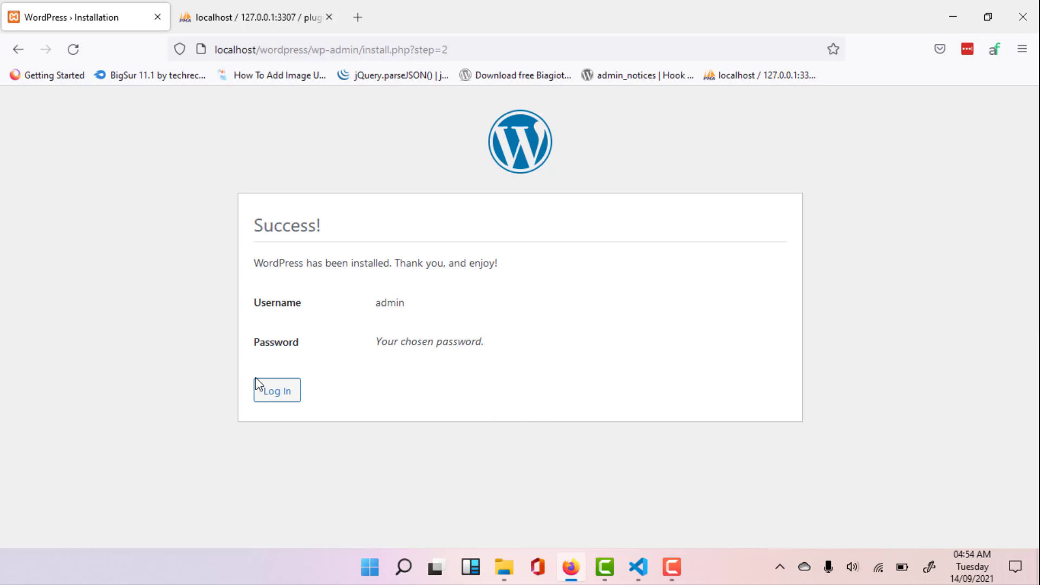
{"action": "left_click", "coordinate": [277, 403]}
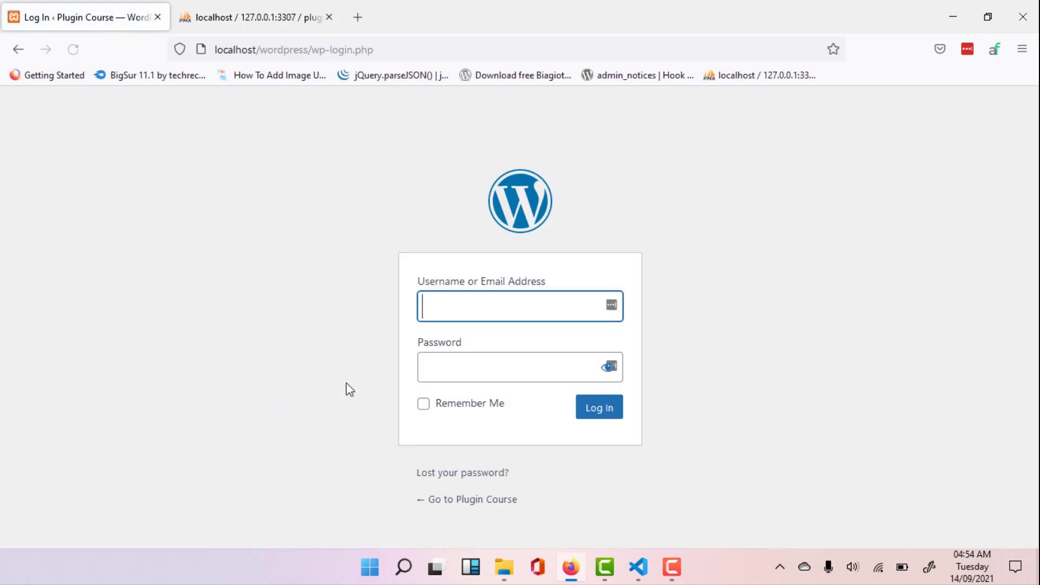
- Log in to WordPress with the username admin and the account password, without saving the login in the browser
{"action": "type", "text": "admin"}
{"action": "key", "text": "Tab"}
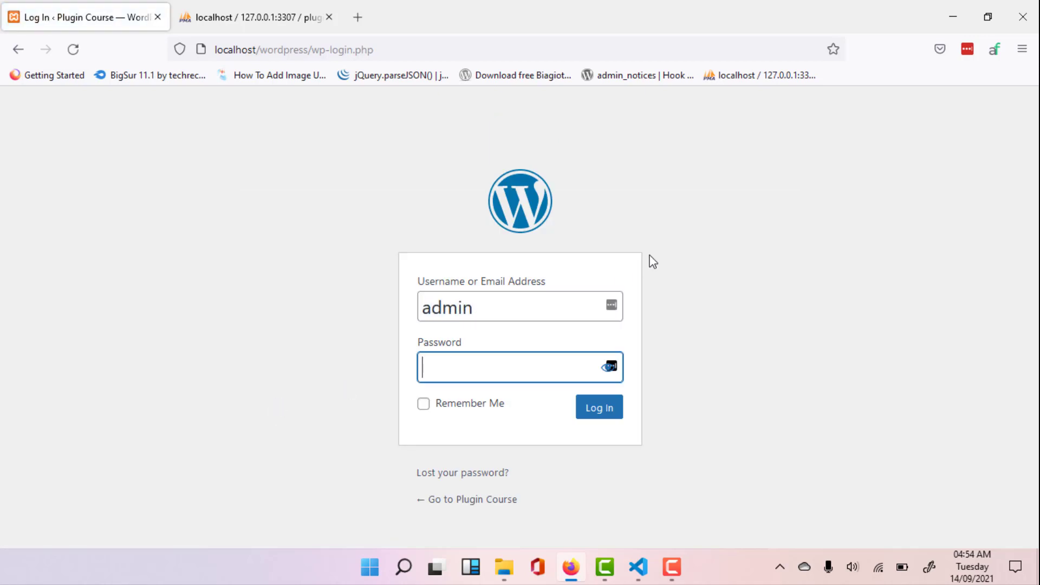
{"action": "type", "text": "1234"}
{"action": "key", "text": "Return"}
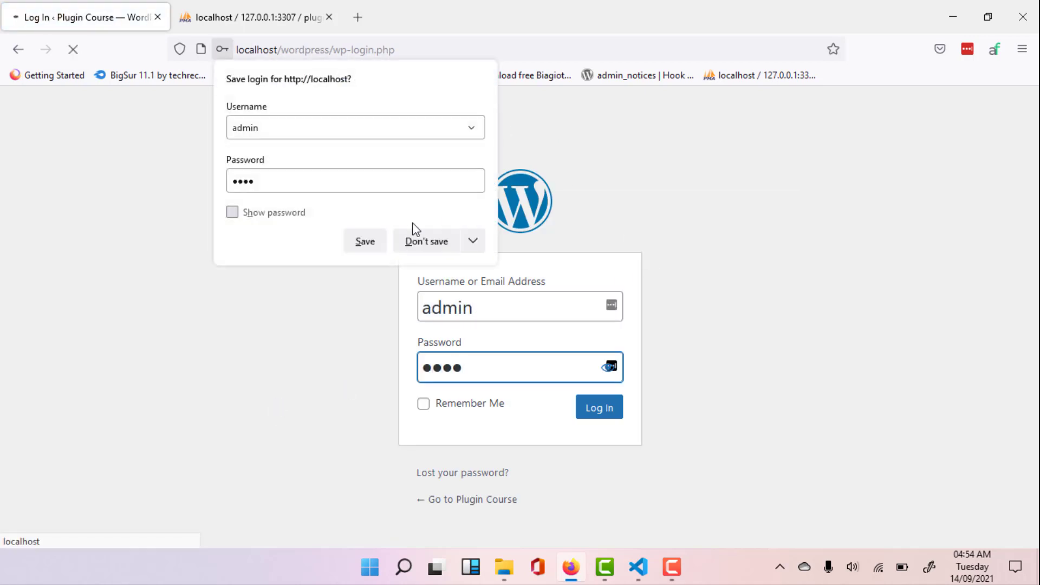
{"action": "left_click", "coordinate": [422, 251]}
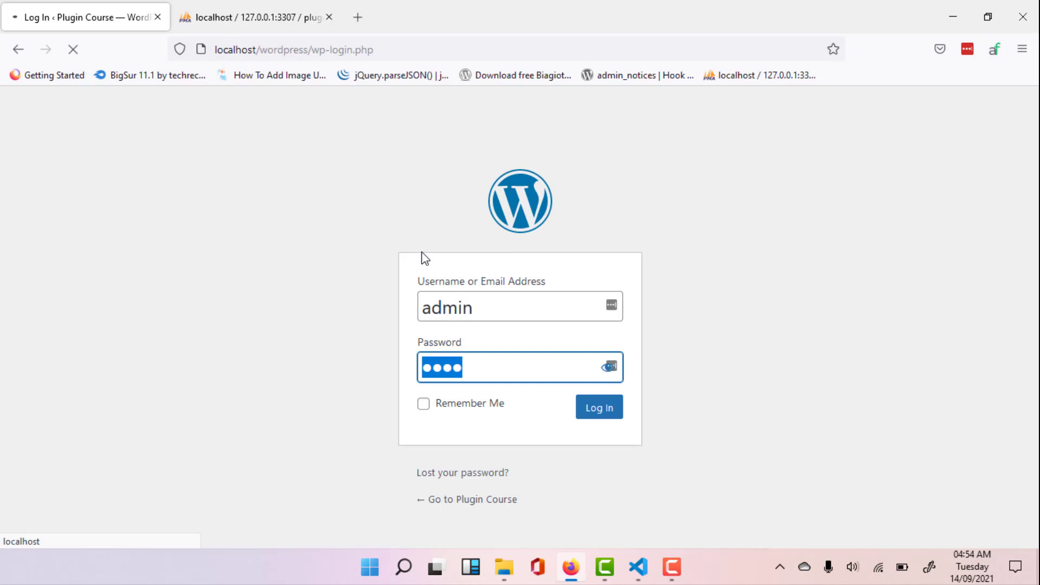